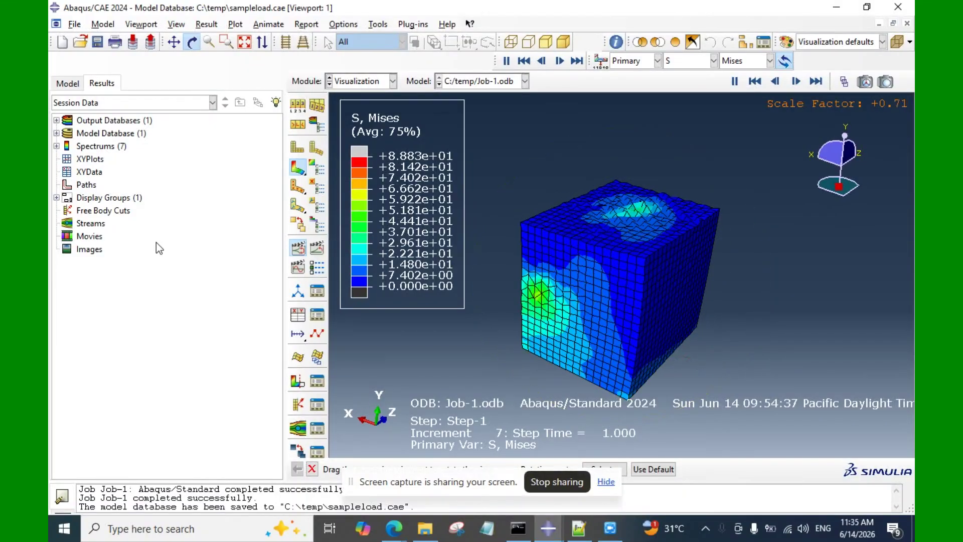
Stop the stress contour animation and open Part-1 of Model-1 in the Part module
left_click(298, 248)
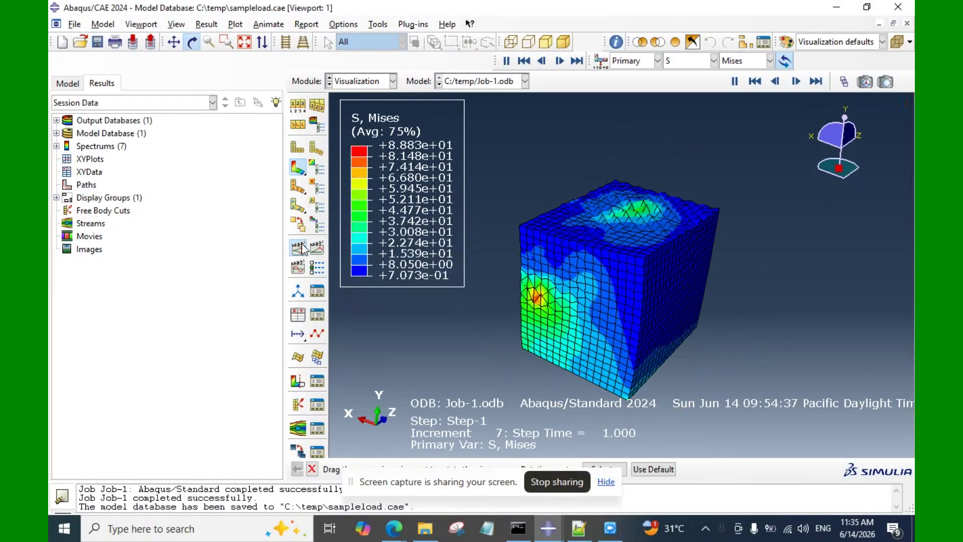
left_click(68, 84)
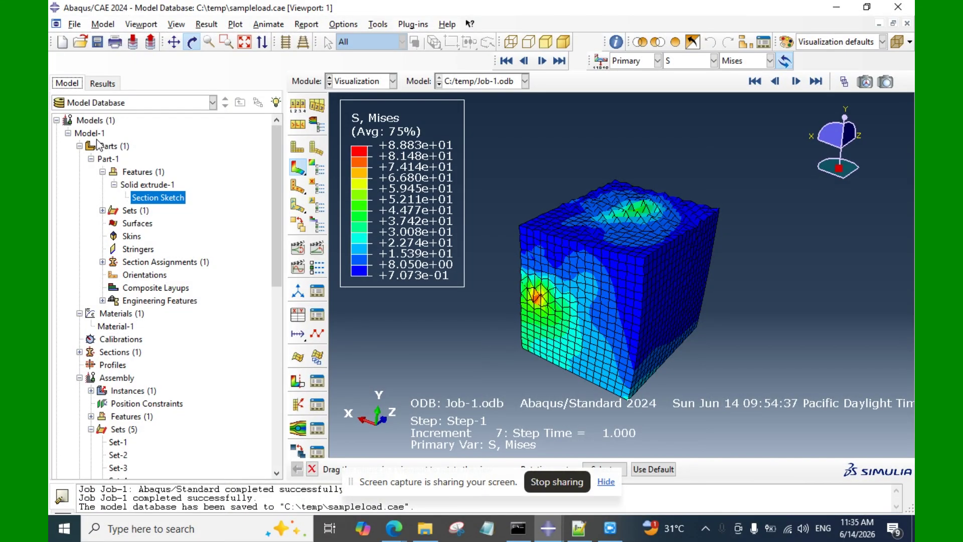
left_click(384, 81)
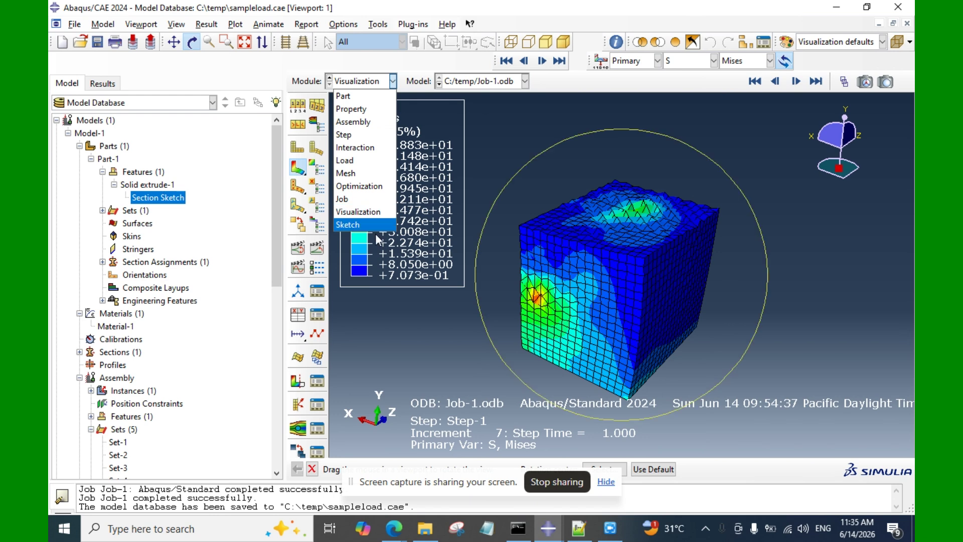
left_click(392, 96)
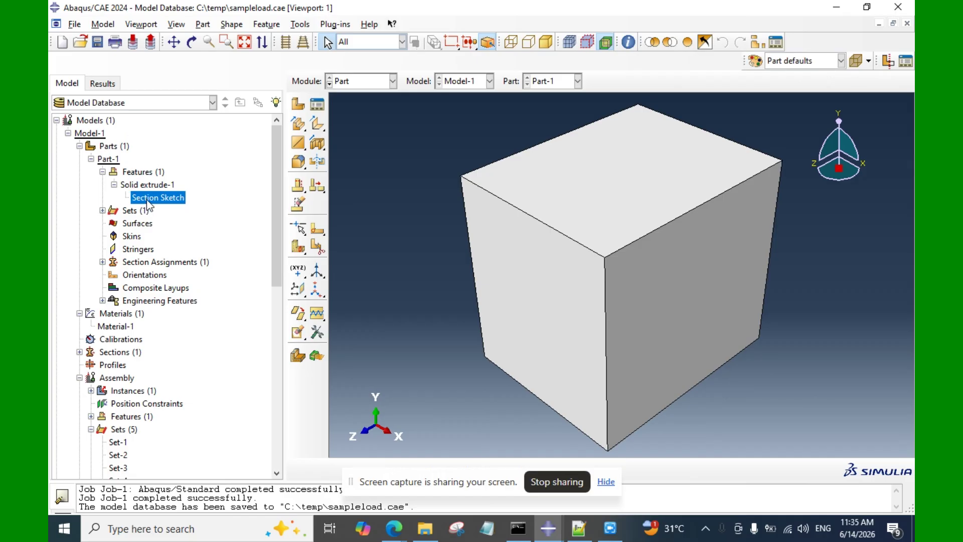
View the section sketch of Part-1's solid extrusion and leave it without making changes or creating a part
double_click(146, 198)
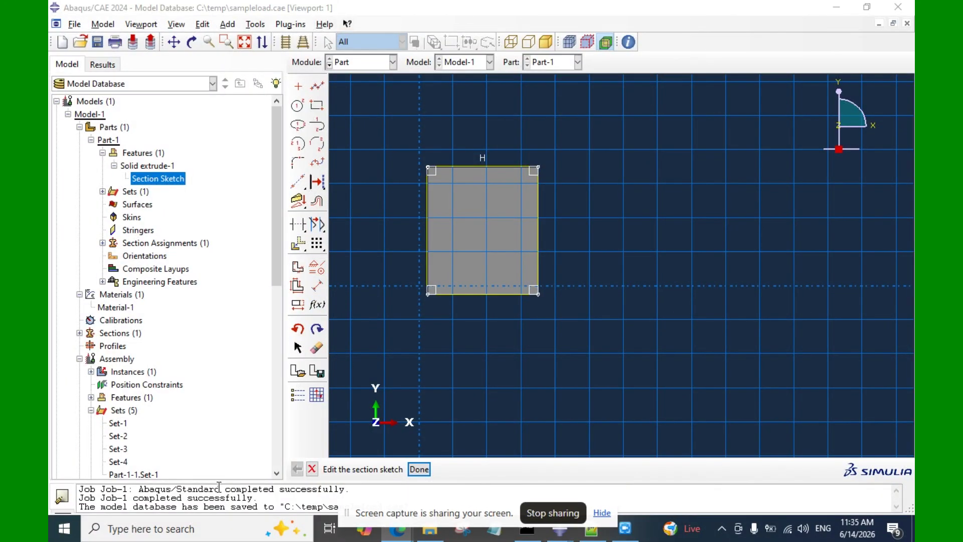
scroll(219, 486, "down", 5)
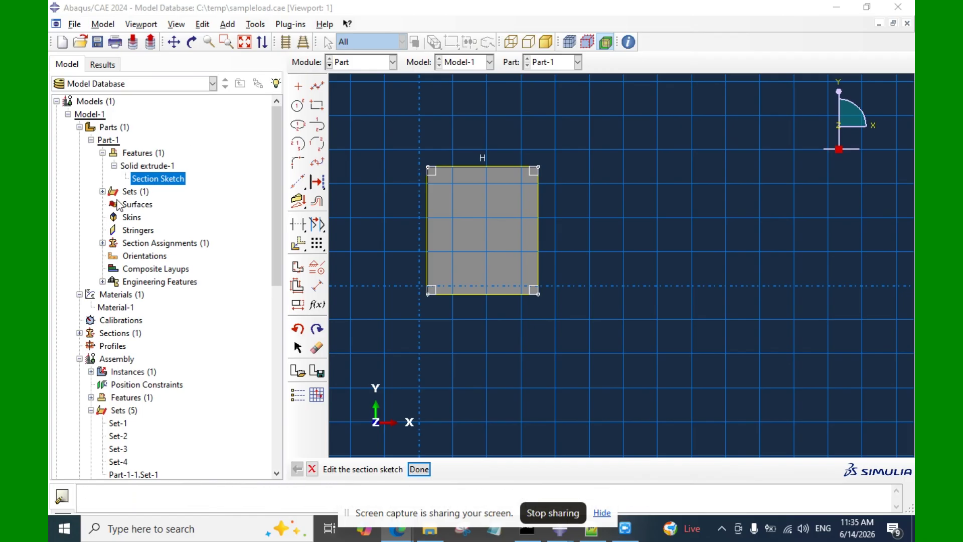
left_click(139, 170)
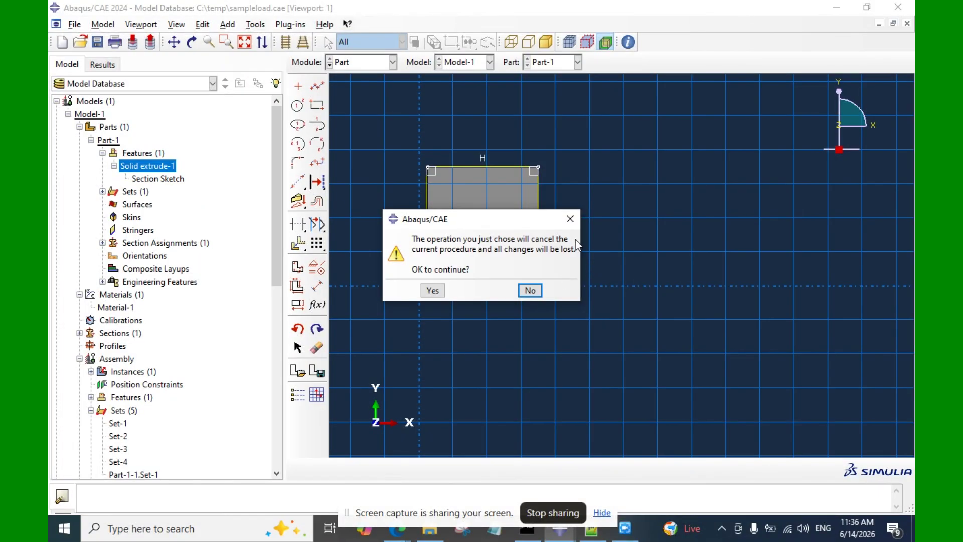
left_click(571, 219)
left_click(127, 153)
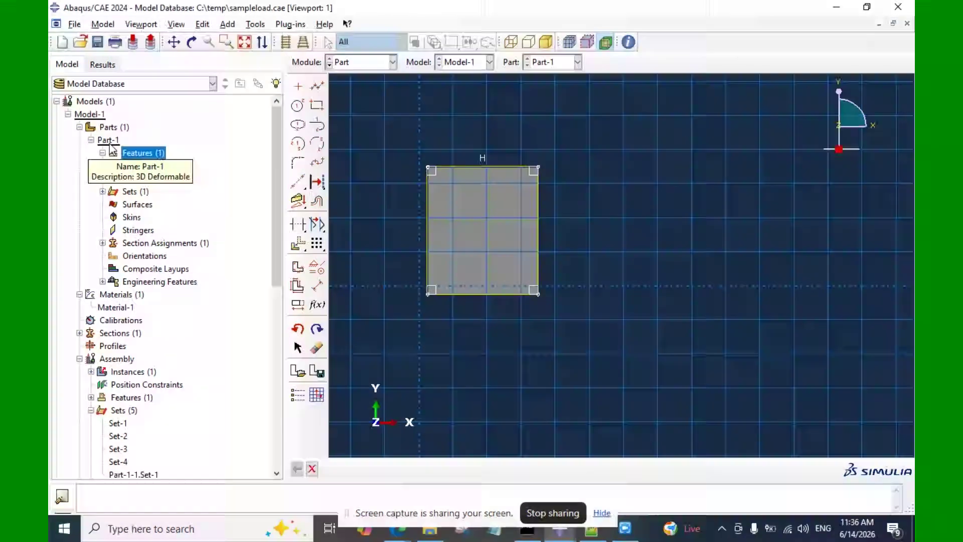
left_click(109, 143)
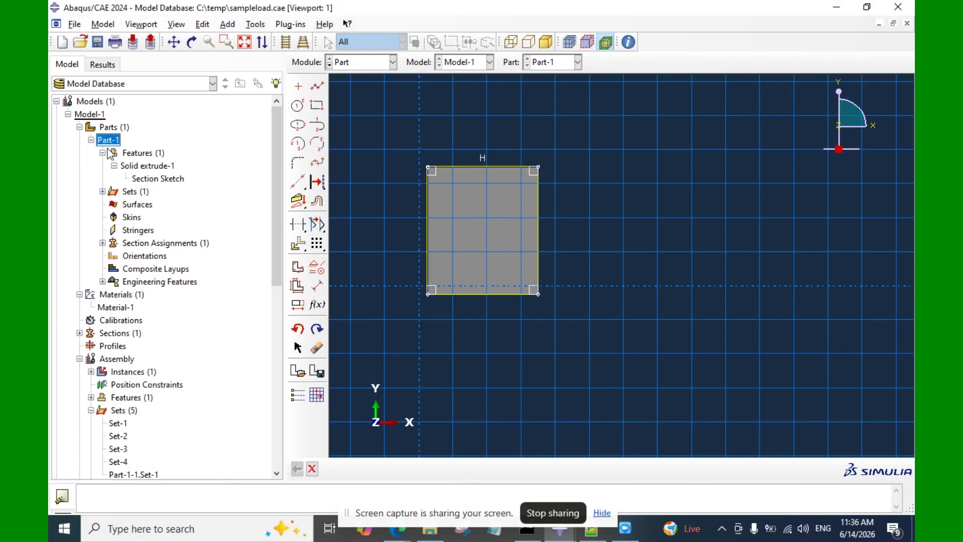
left_click(114, 128)
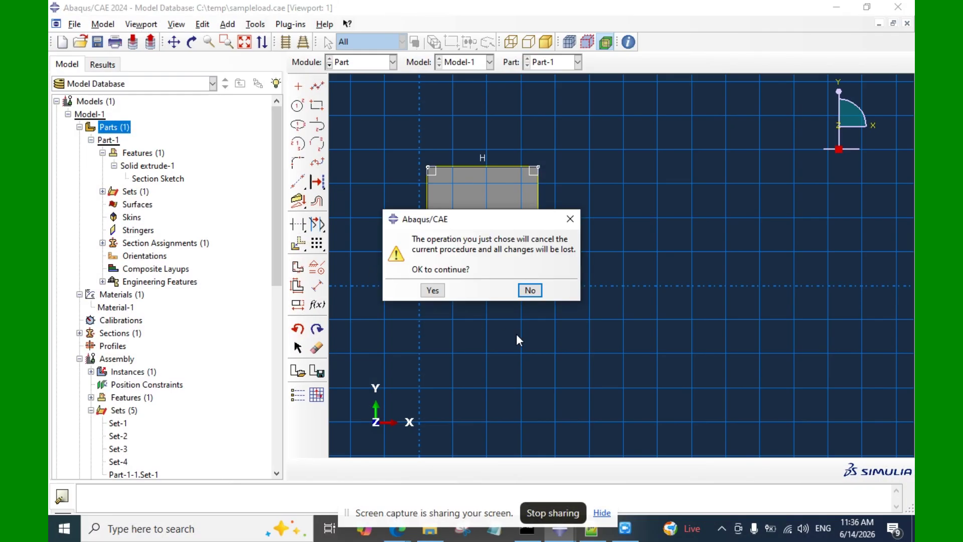
left_click(434, 291)
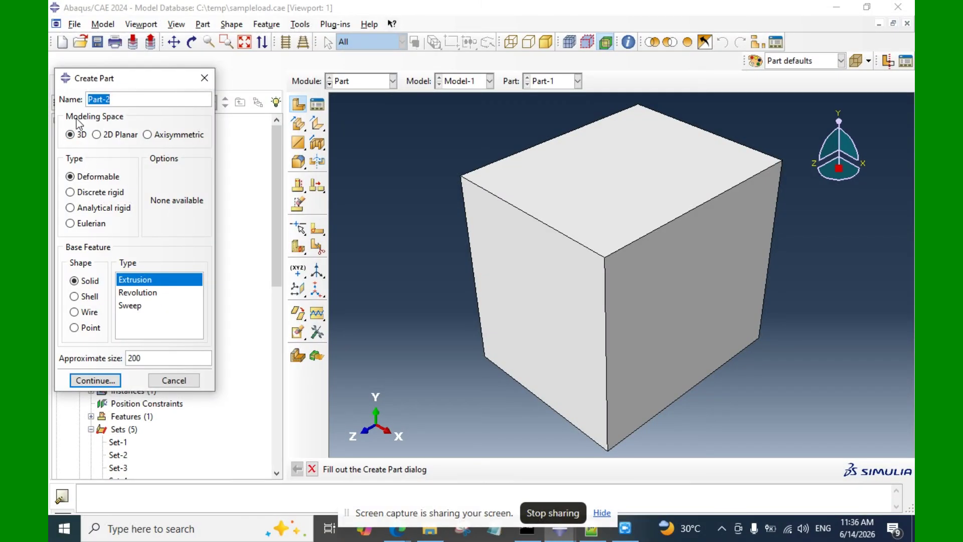
left_click(204, 78)
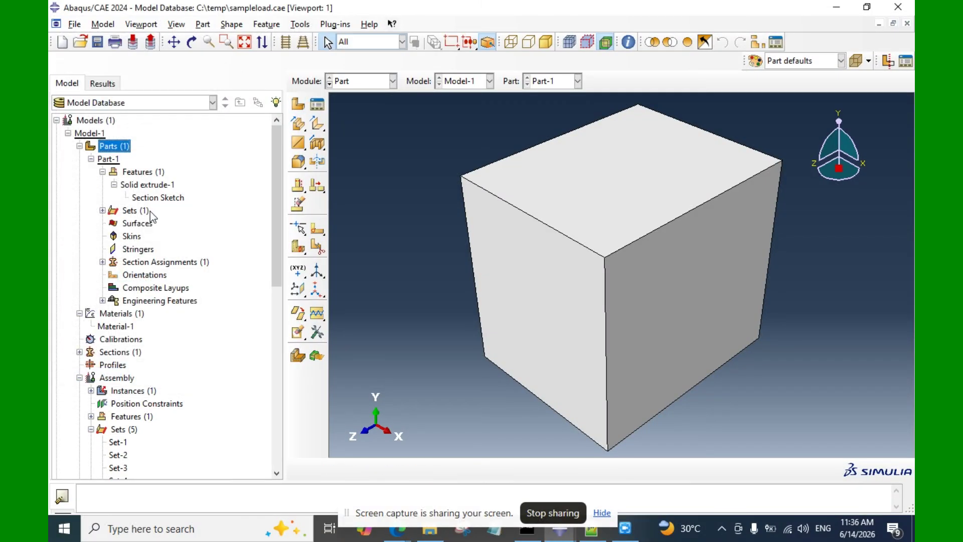
Display the geometry of Part-1 that belongs to Set-1
left_click(103, 211)
double_click(129, 224)
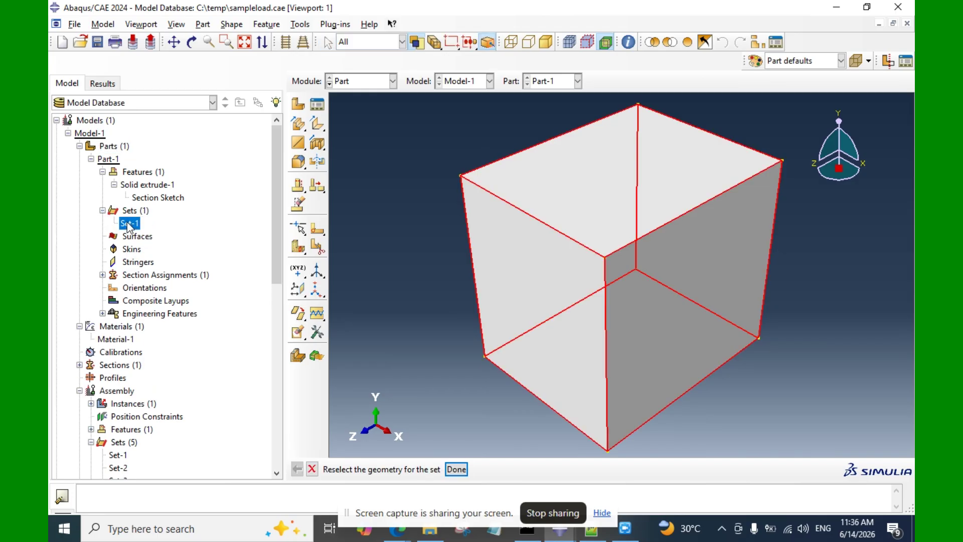
scroll(528, 302, "down", 3)
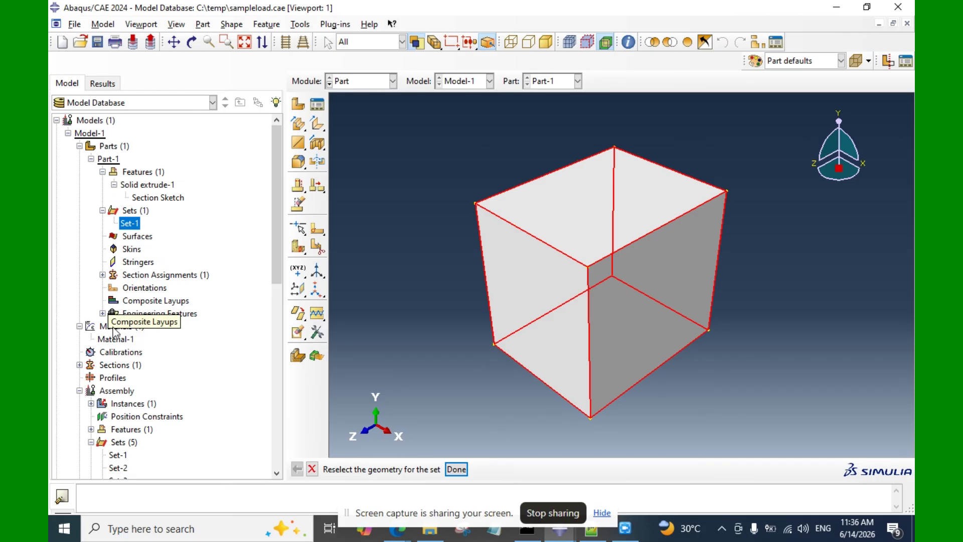
Review the region, section and material in Part-1's Section-1 assignment and close it without changes
left_click(102, 275)
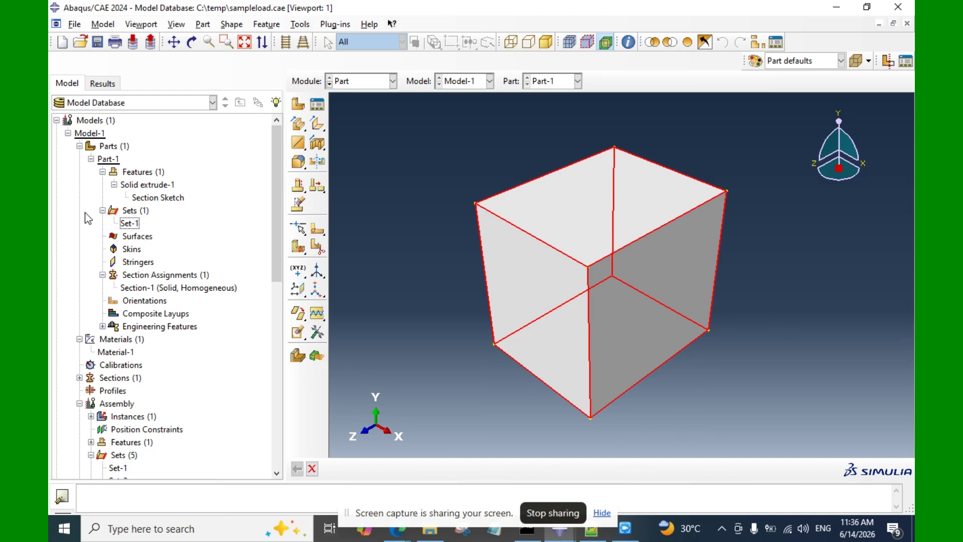
double_click(147, 289)
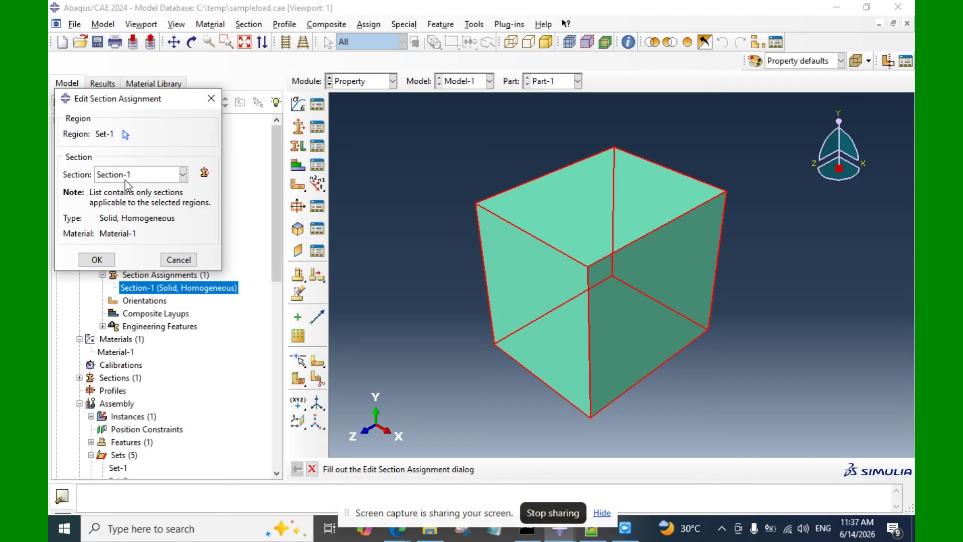
left_click(130, 180)
left_click(129, 178)
left_click(210, 98)
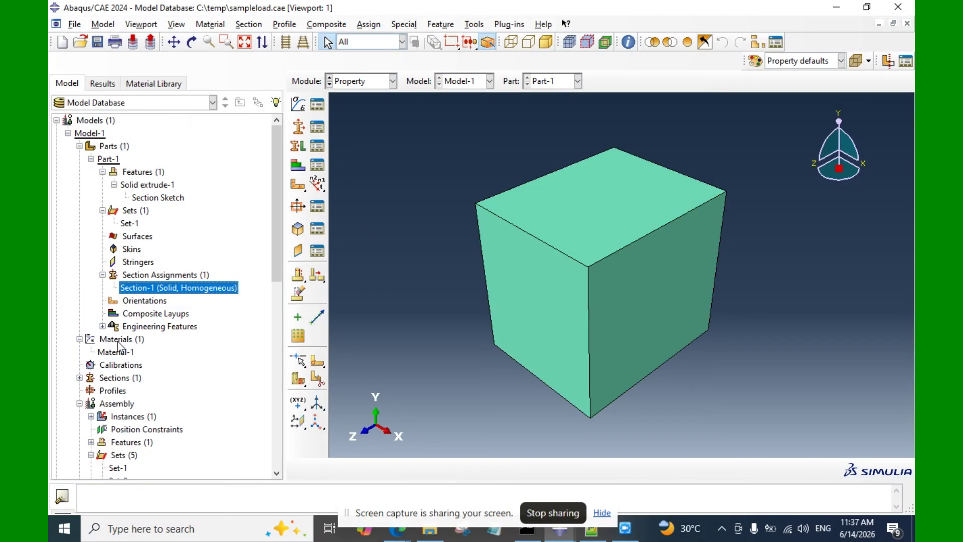
double_click(168, 289)
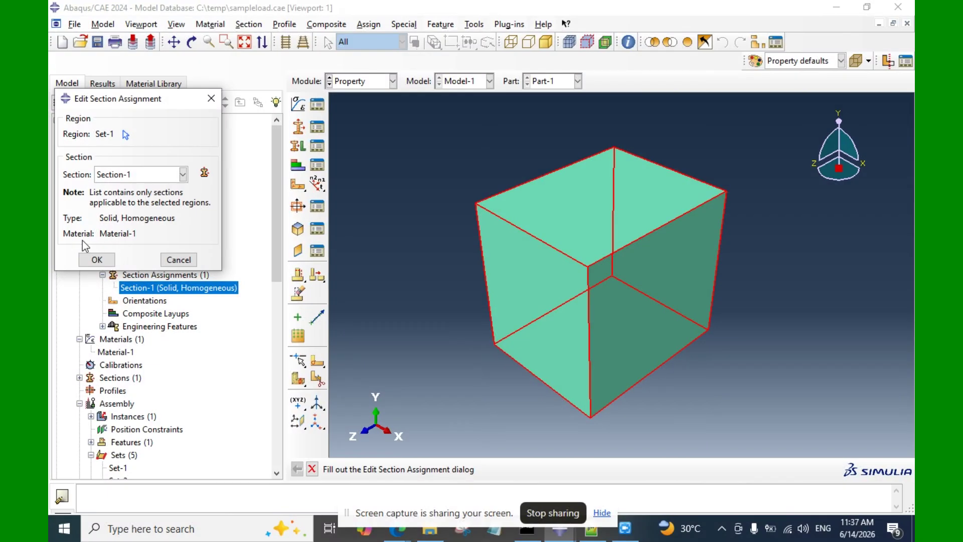
left_click(178, 260)
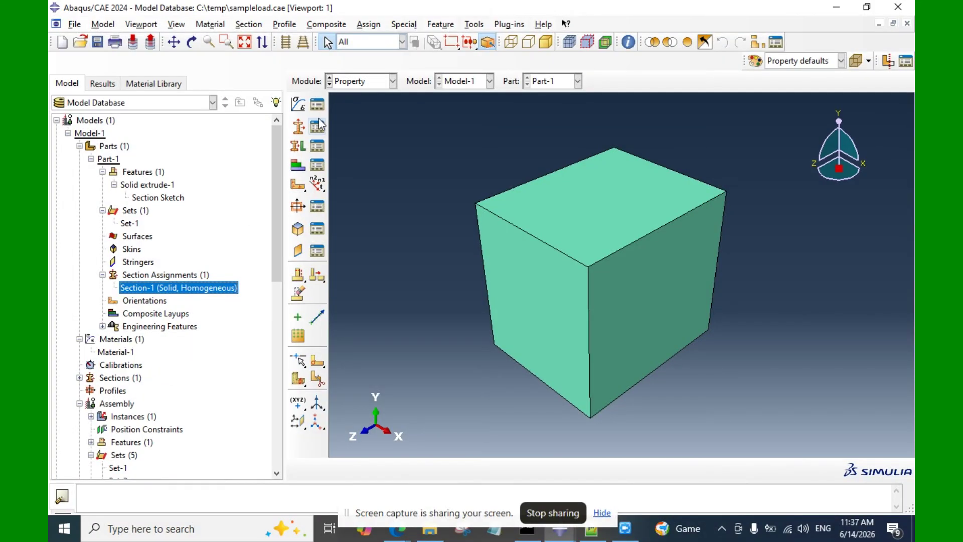
Open Material-1 in the Property module and review its density and elastic behavior data
left_click(349, 82)
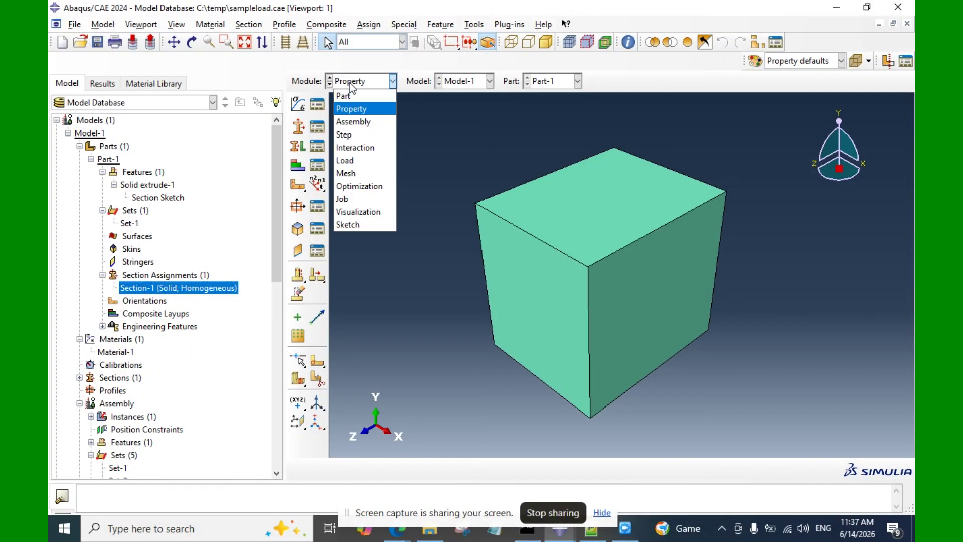
left_click(349, 110)
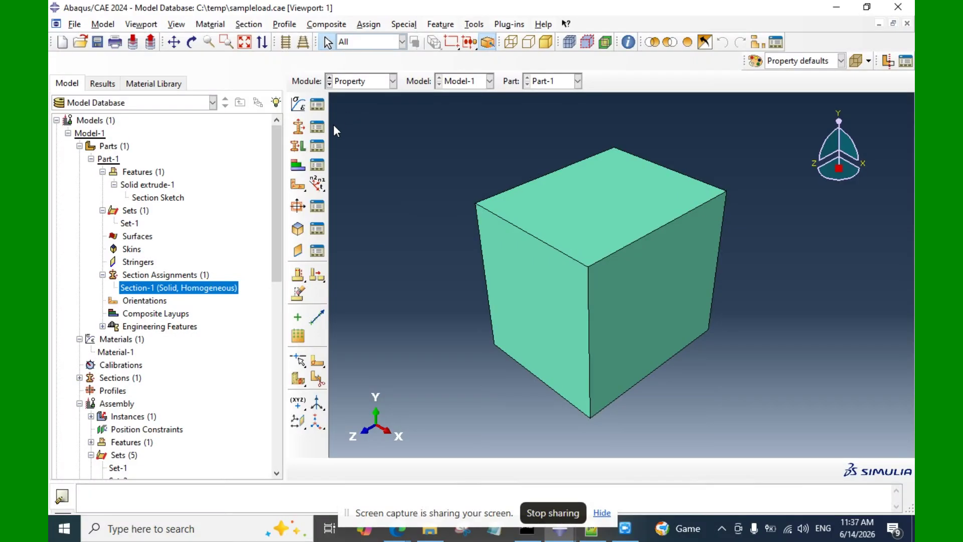
double_click(113, 353)
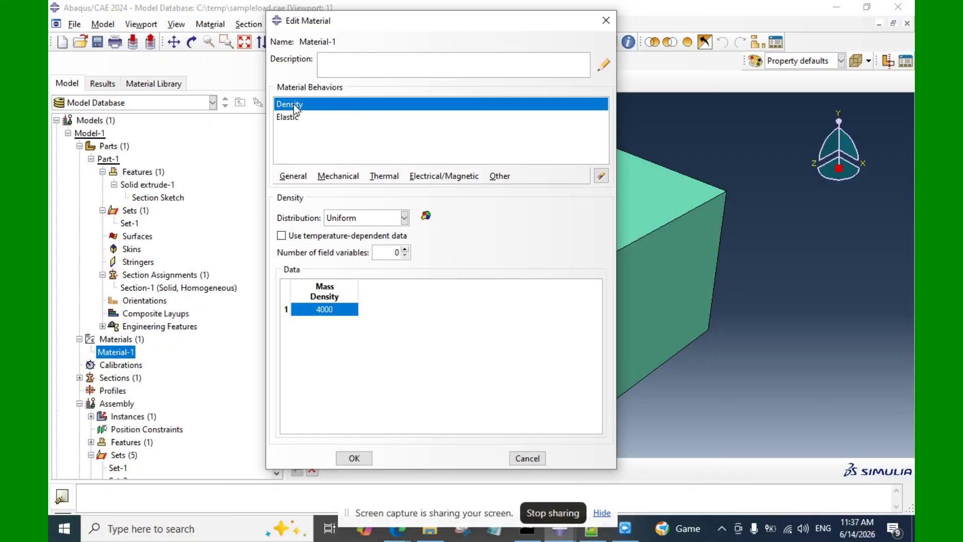
left_click(287, 178)
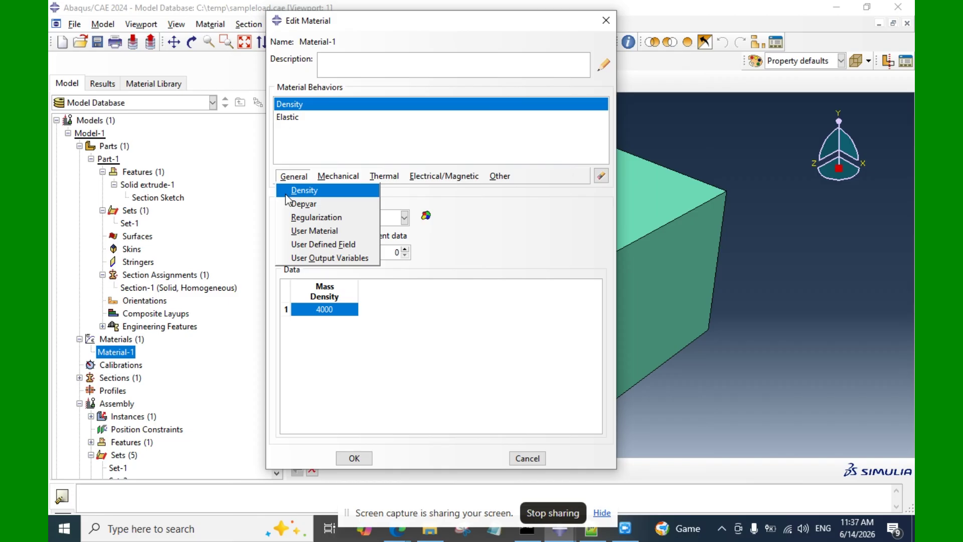
left_click(300, 118)
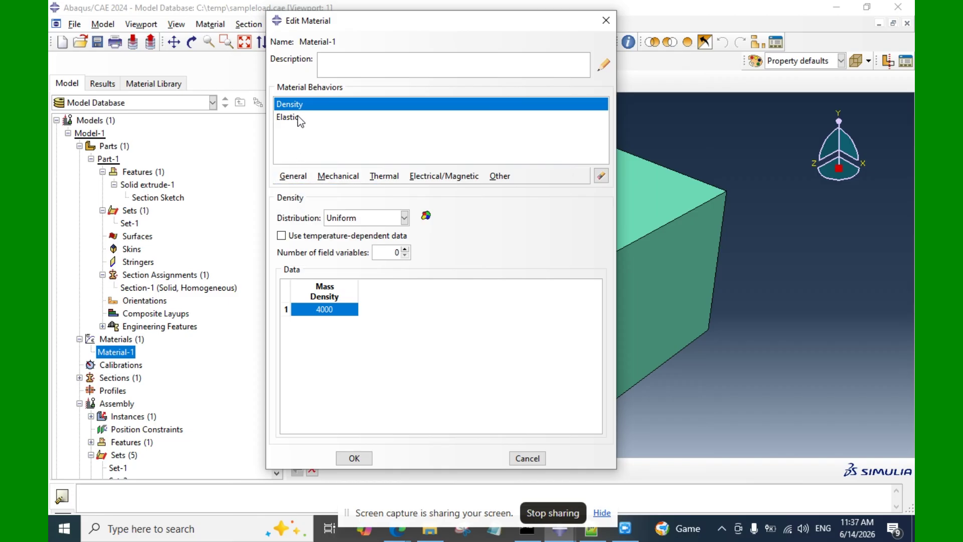
left_click(300, 121)
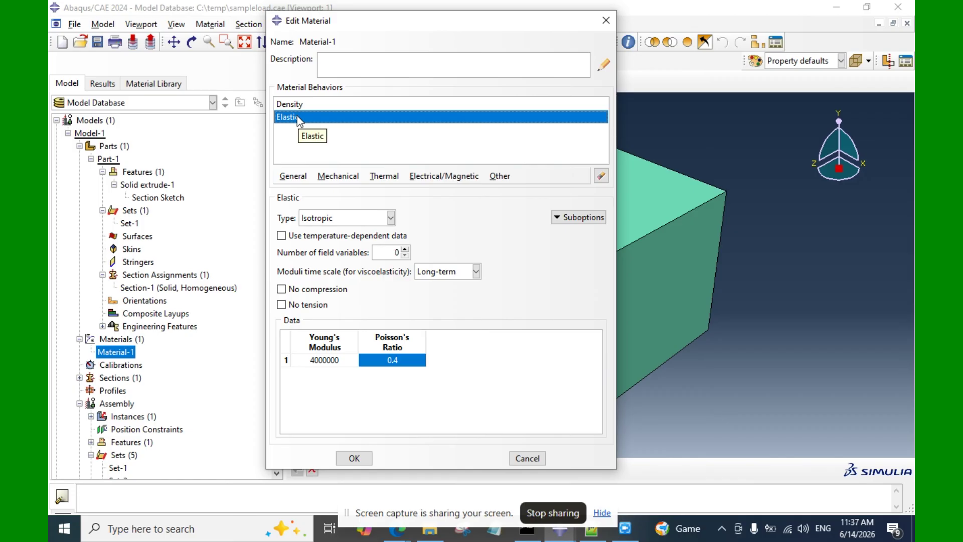
Look through the available elasticity types and suboptions for Material-1, keep Isotropic, and accept the material
left_click(349, 219)
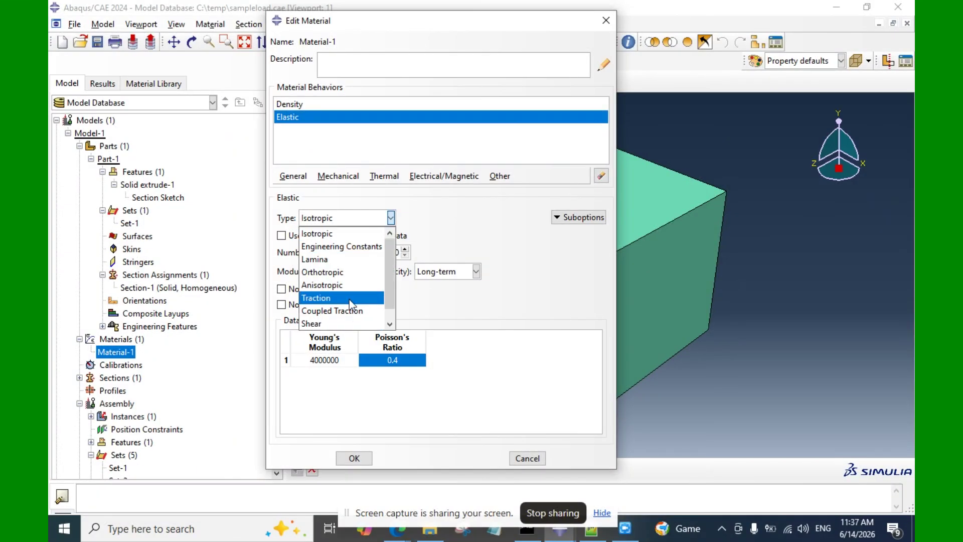
scroll(355, 303, "down", 1)
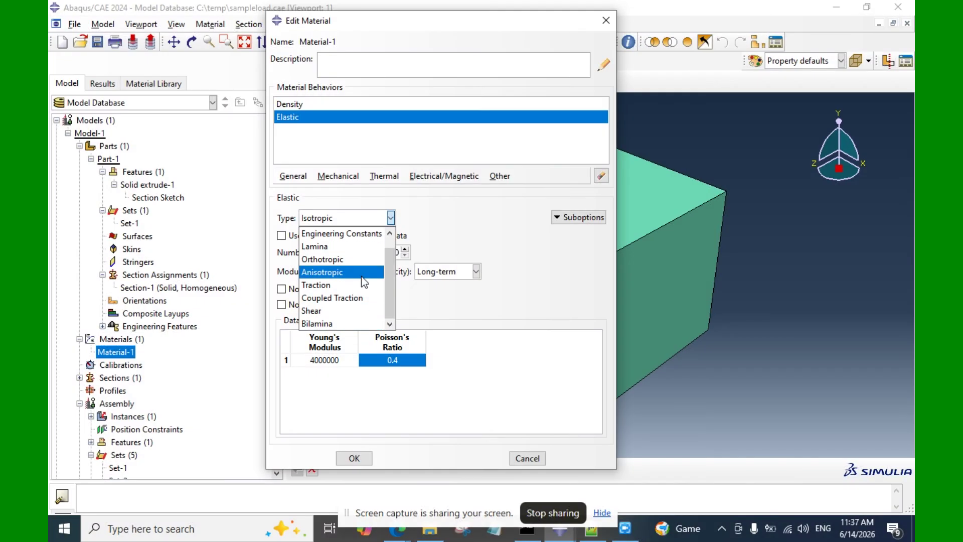
scroll(355, 281, "up", 1)
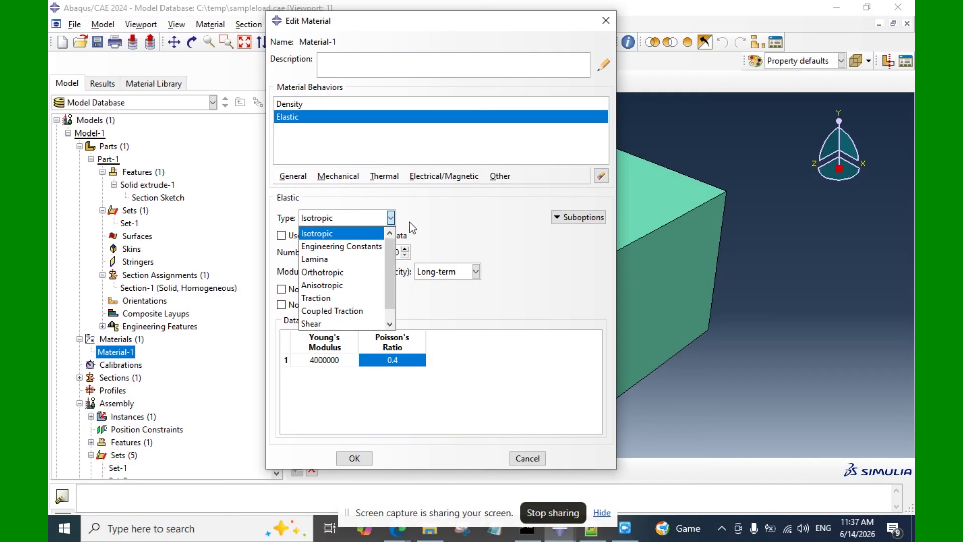
left_click(477, 228)
left_click(592, 219)
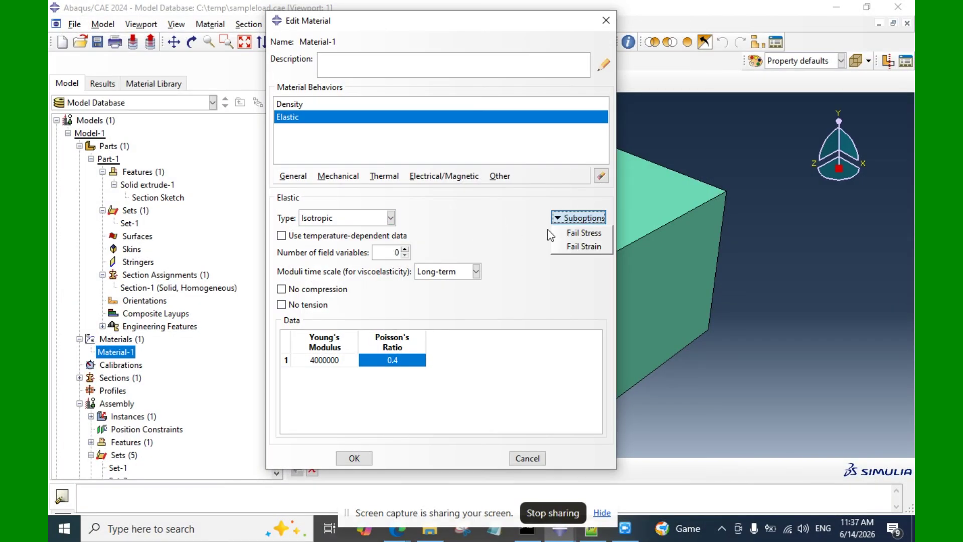
left_click(535, 257)
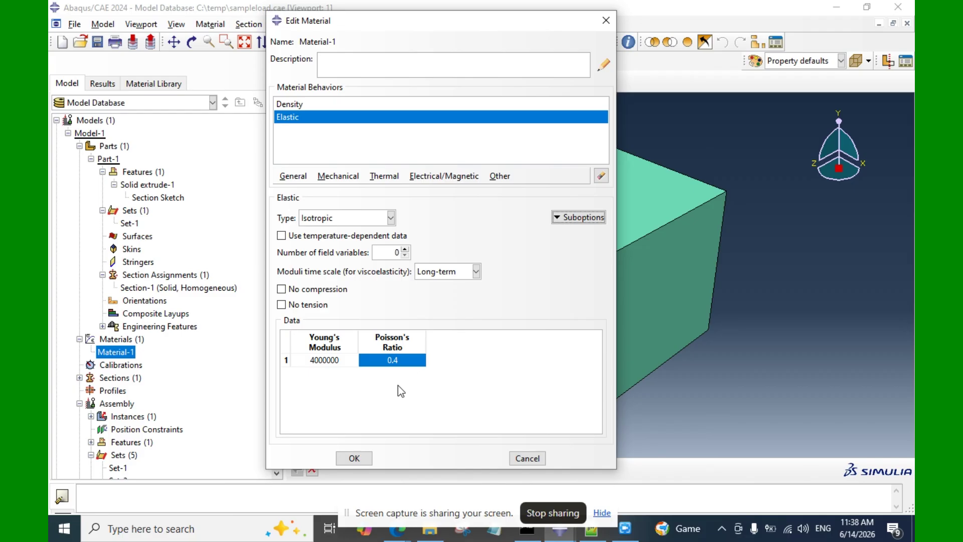
left_click(354, 458)
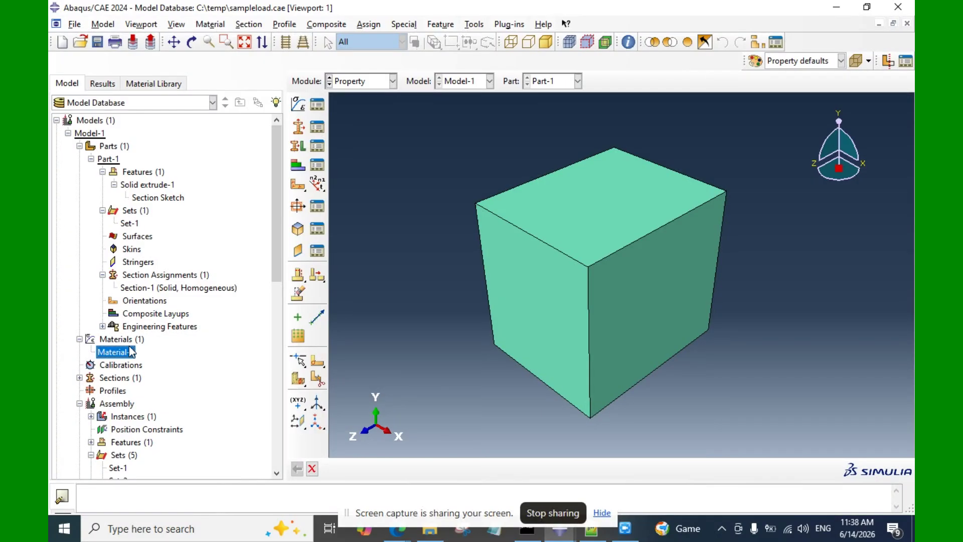
Check again which material Part-1's section assignment uses and cancel without changes
double_click(146, 287)
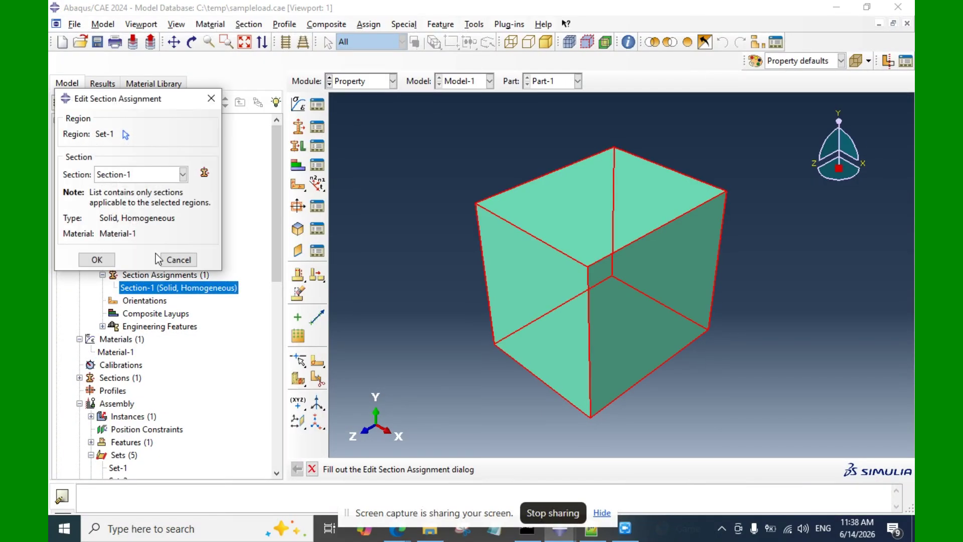
left_click(179, 259)
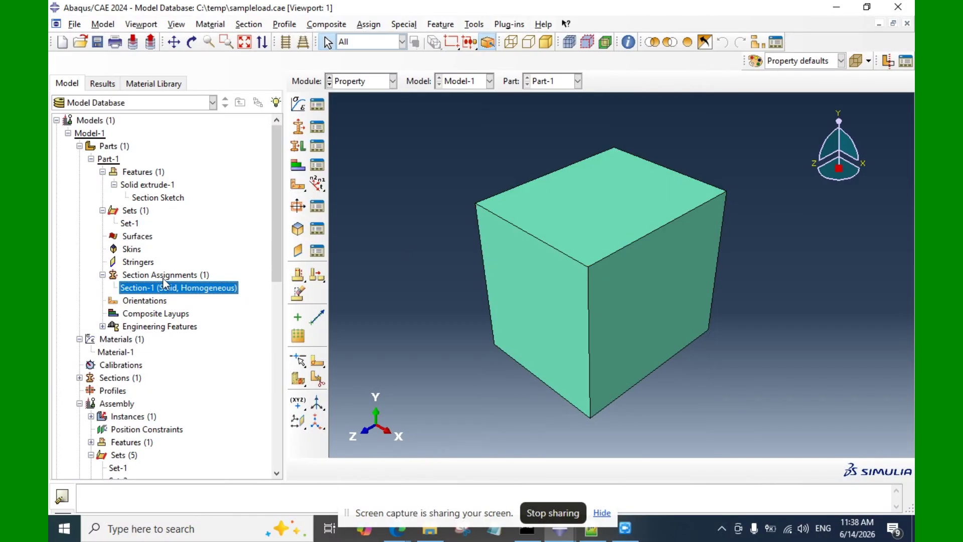
Expand the assembly's instances and display the Part-1-1 instance with its mesh entry in the Assembly module
scroll(132, 353, "down", 3)
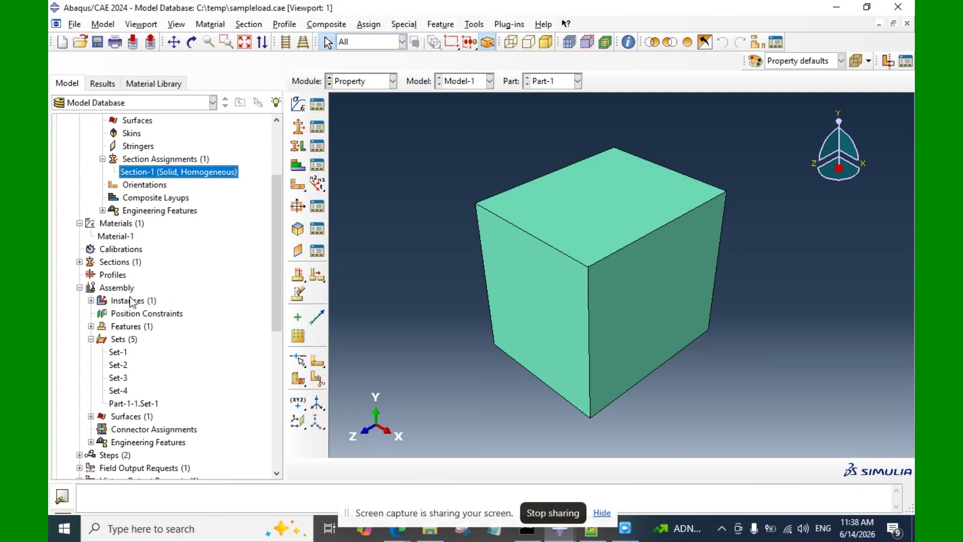
left_click(92, 301)
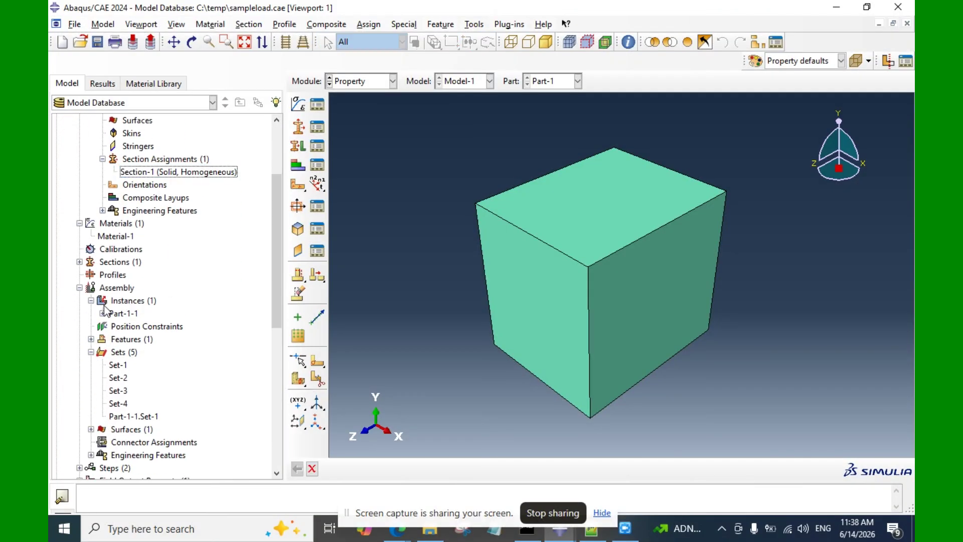
right_click(110, 302)
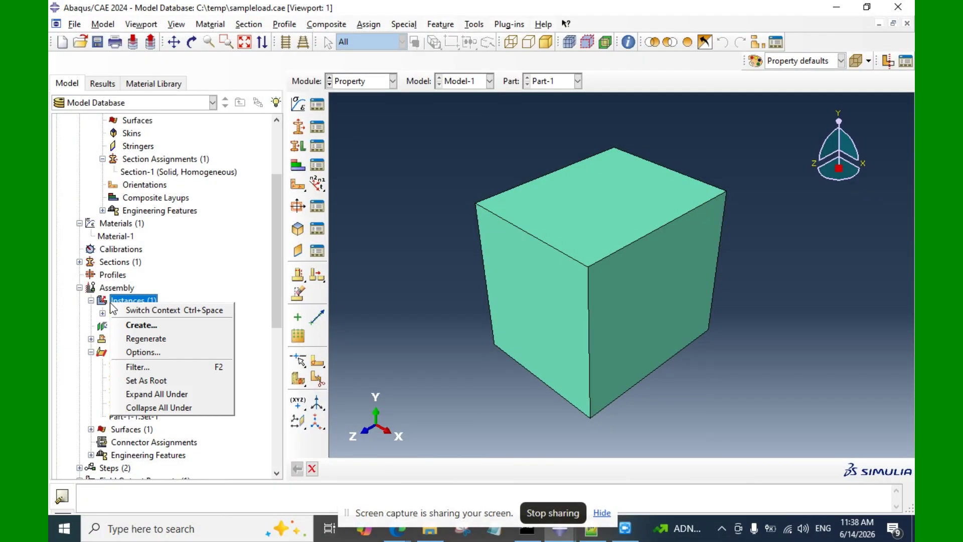
left_click(104, 313)
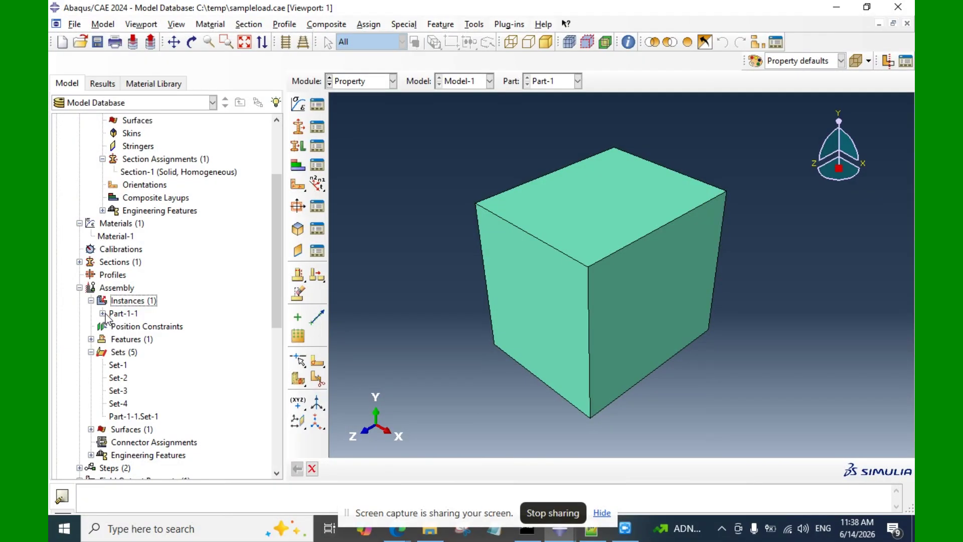
left_click(104, 314)
left_click(114, 314)
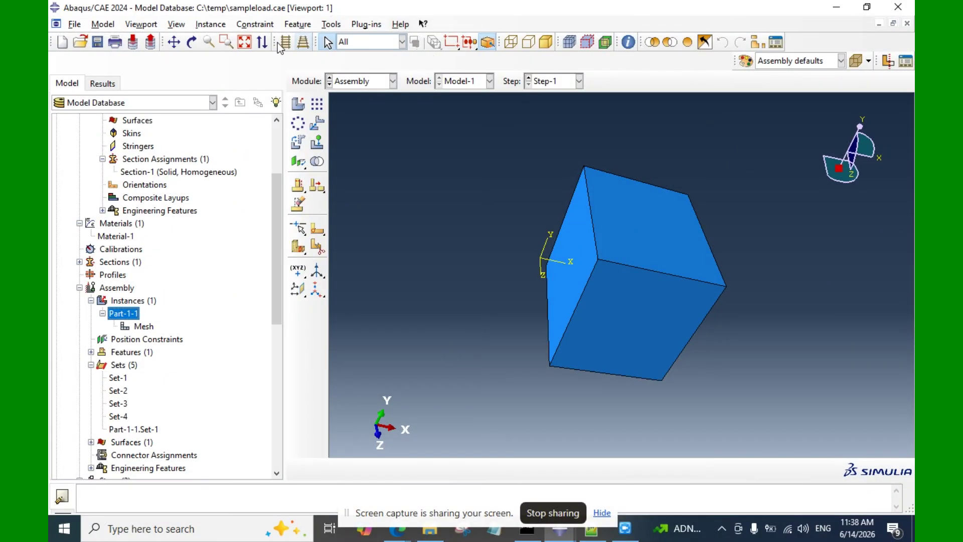
Inspect the Part-1-1 instance from several angles and check its dependent/independent option without changing it
left_click(191, 41)
left_click_drag(567, 371, 605, 251)
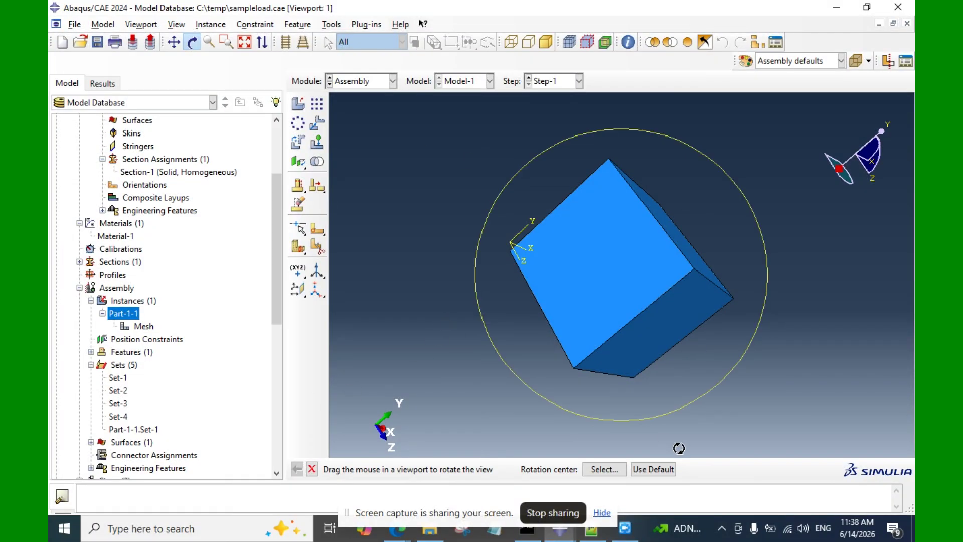
left_click_drag(726, 354, 528, 279)
left_click_drag(716, 313, 547, 133)
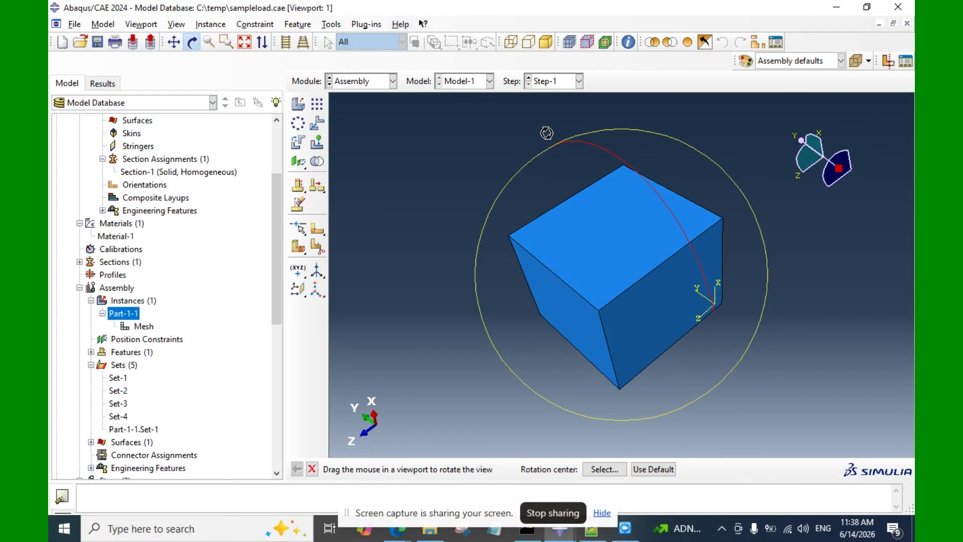
right_click(132, 316)
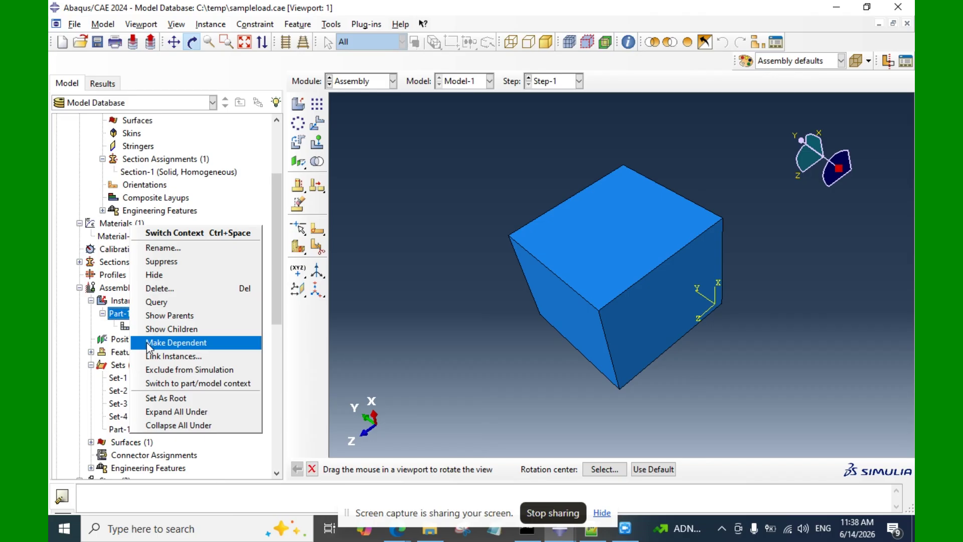
left_click(460, 371)
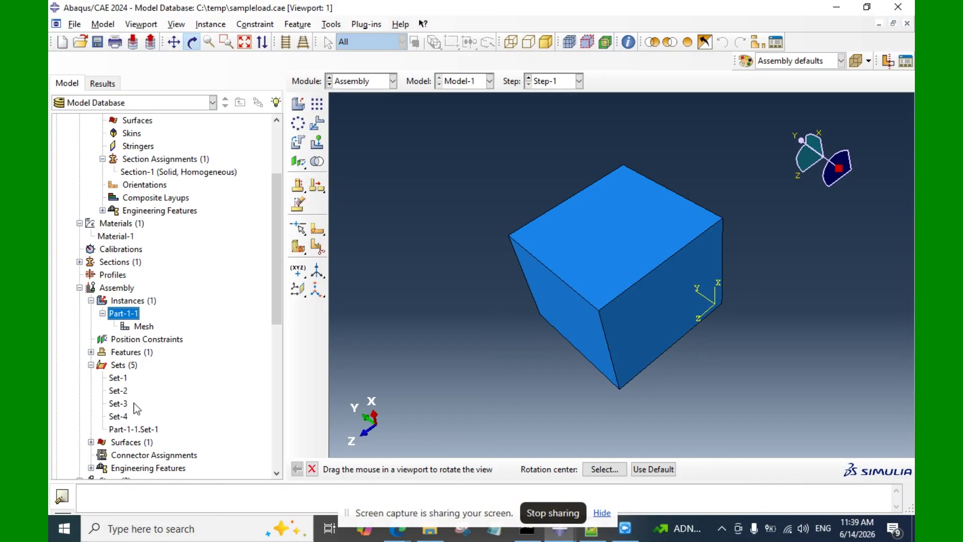
Review the remaining model tree entries and the assembly's global seed settings in the Mesh module, then cancel without changes
scroll(138, 407, "down", 1)
scroll(138, 407, "down", 3)
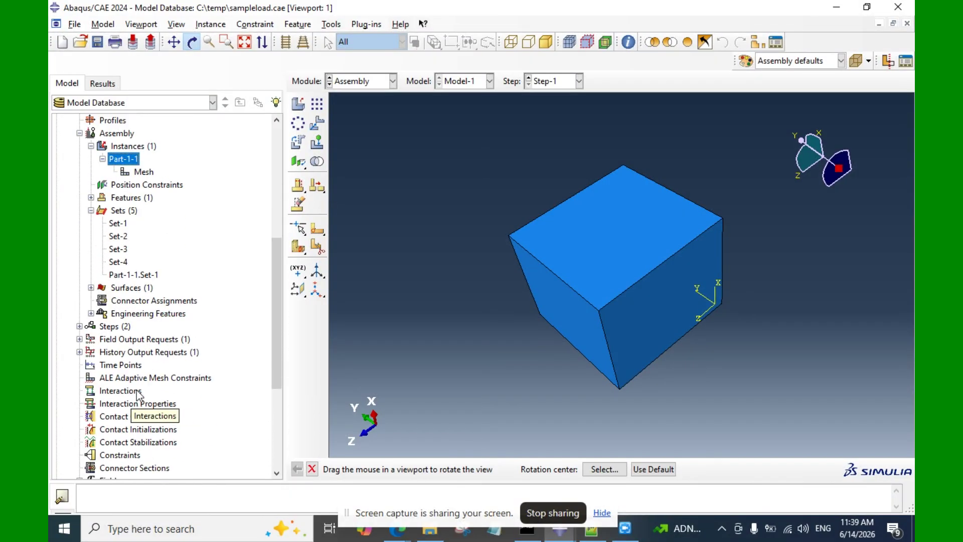
scroll(139, 396, "down", 2)
scroll(139, 396, "down", 1)
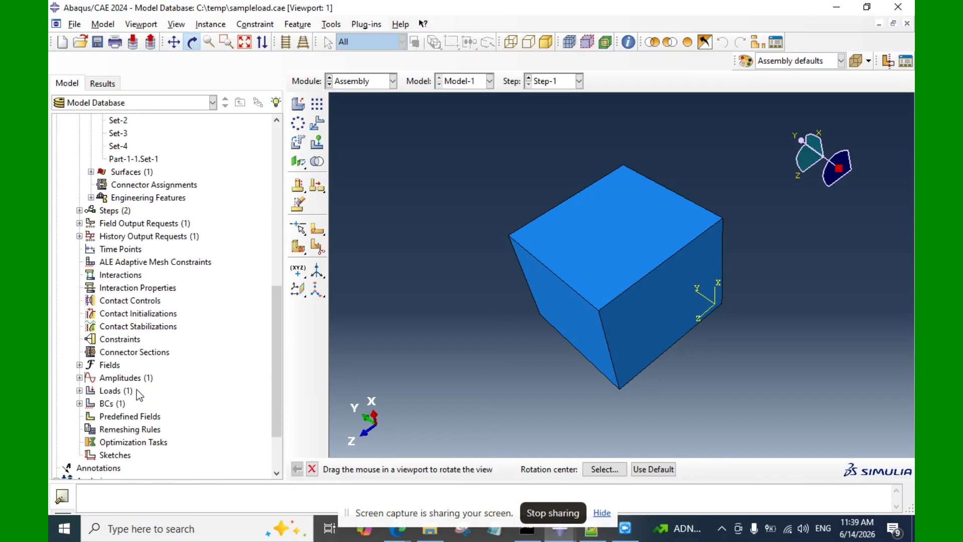
left_click(369, 80)
left_click(363, 173)
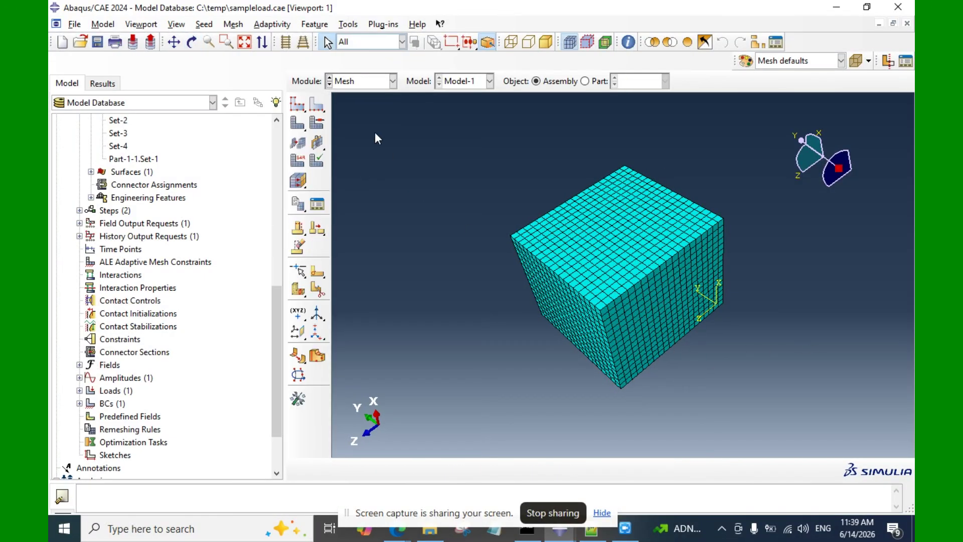
left_click(298, 104)
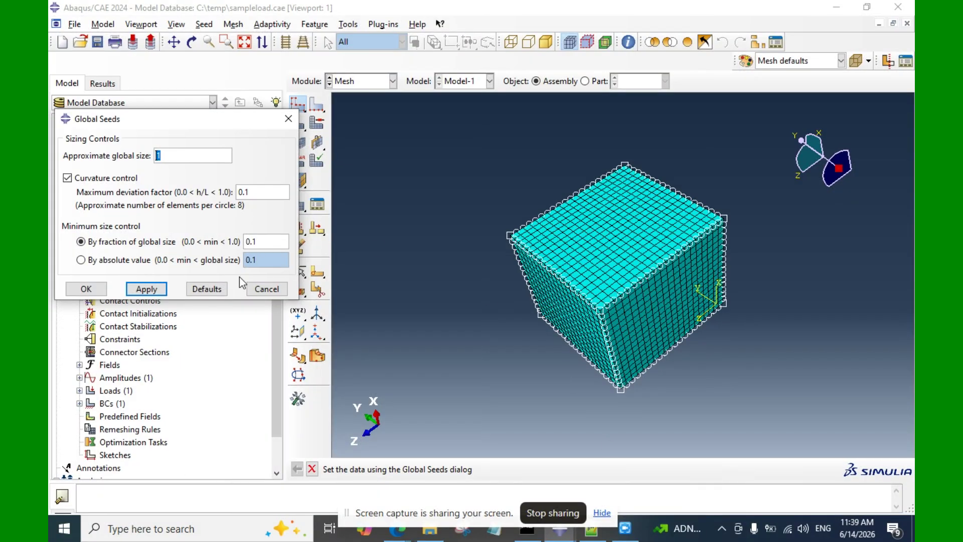
left_click(267, 289)
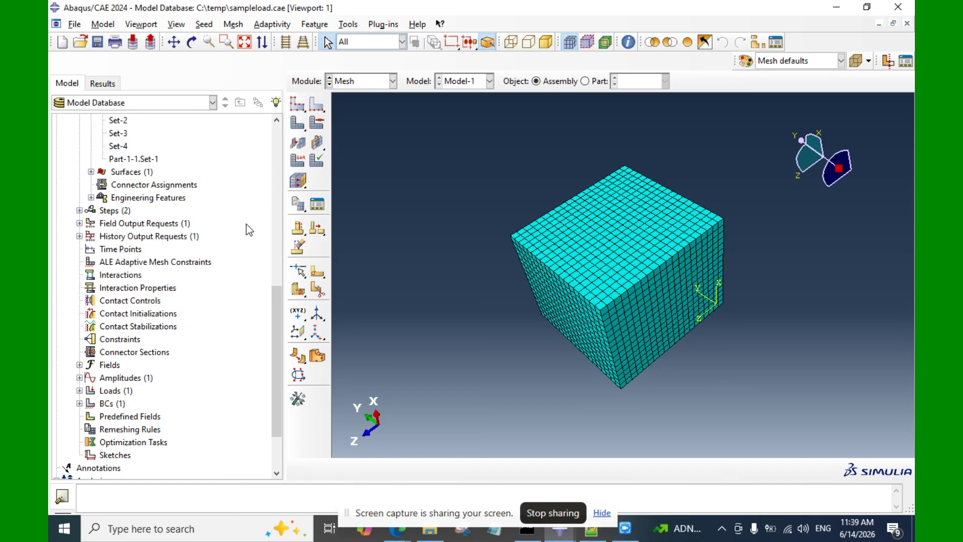
Review Step-1's basic and incrementation settings in the Step module, accept them unchanged and close the Step Manager
left_click(381, 85)
left_click(369, 128)
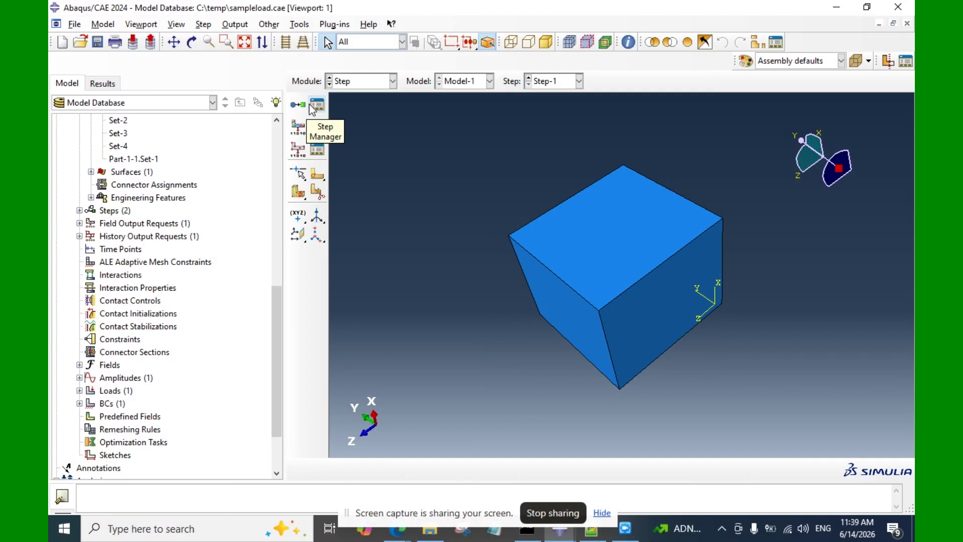
left_click(317, 104)
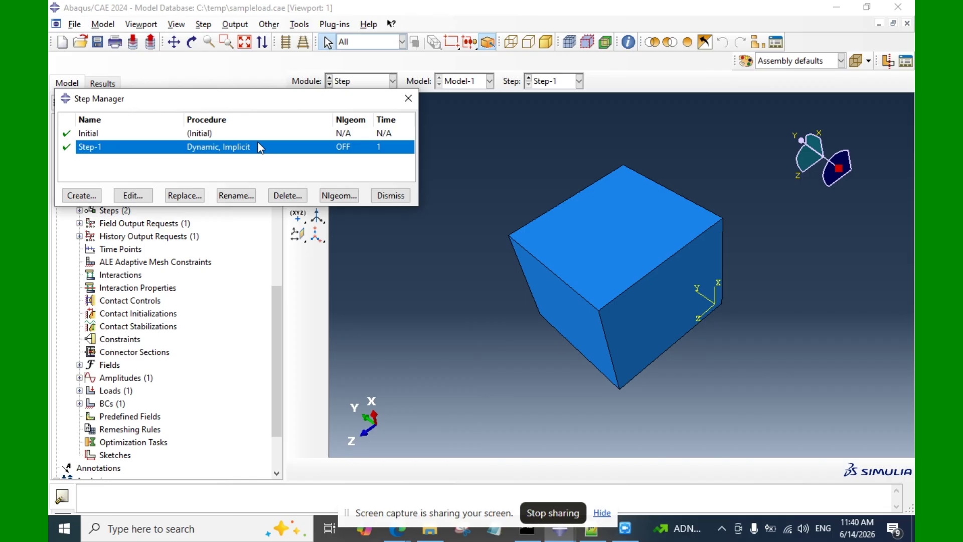
double_click(259, 146)
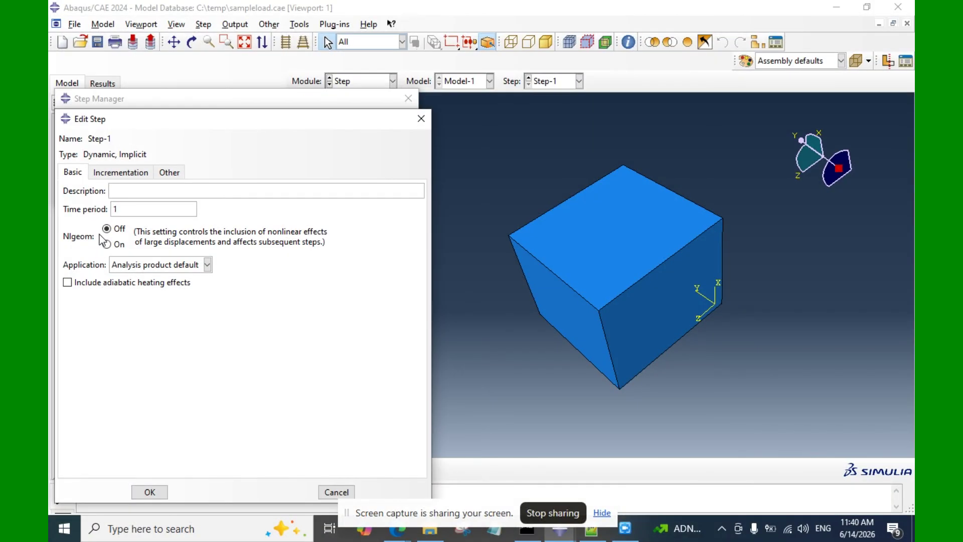
left_click(121, 172)
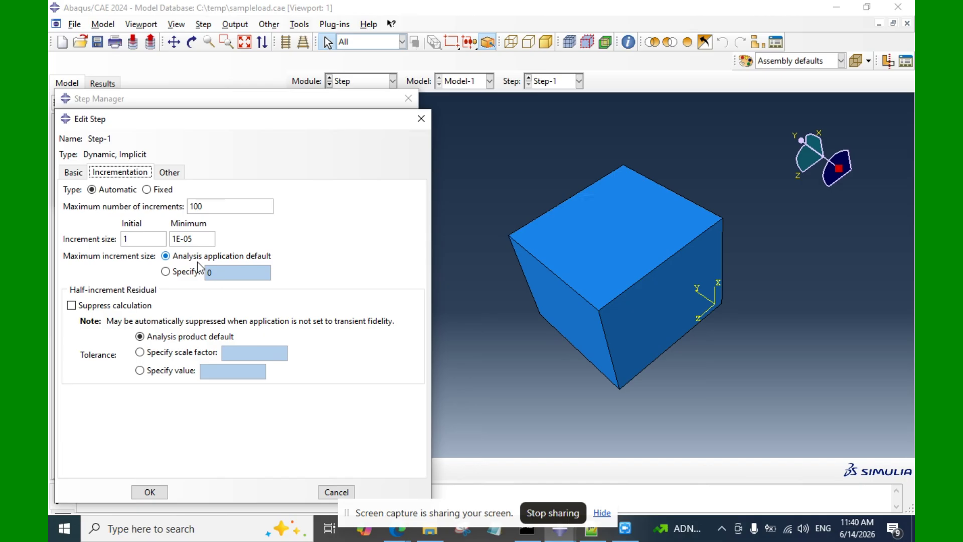
left_click(149, 492)
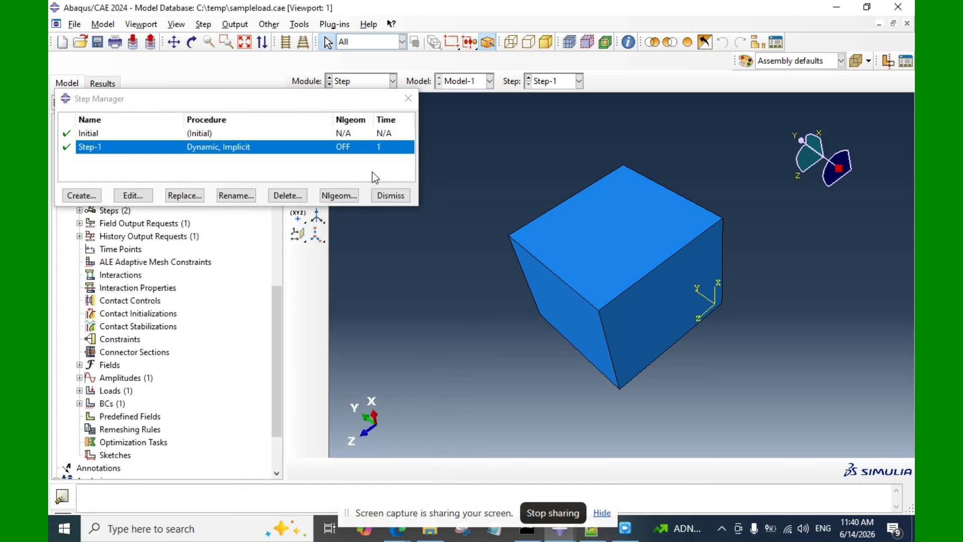
left_click(409, 98)
Inspect the constrained face in the Load module, review BC-1's type and region, and accept it unchanged
left_click(391, 80)
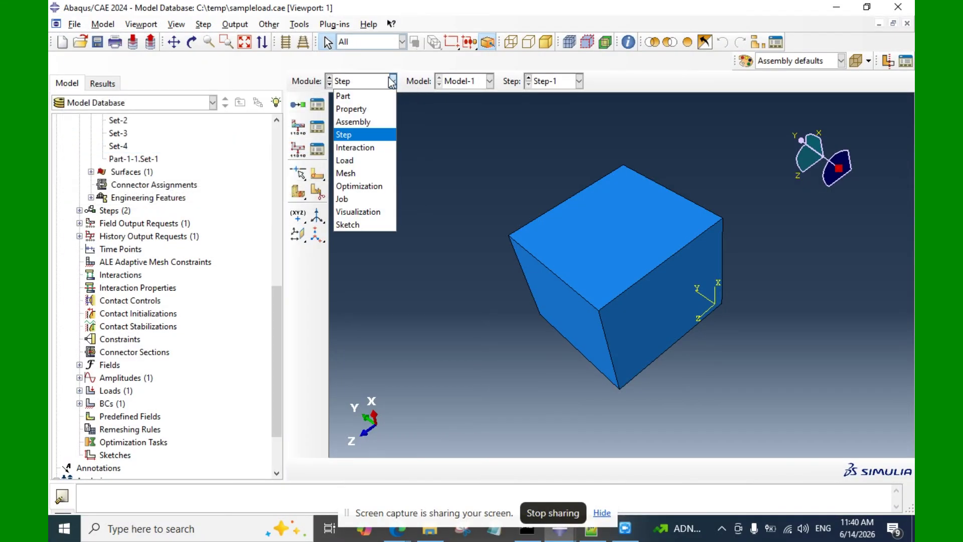
left_click(339, 160)
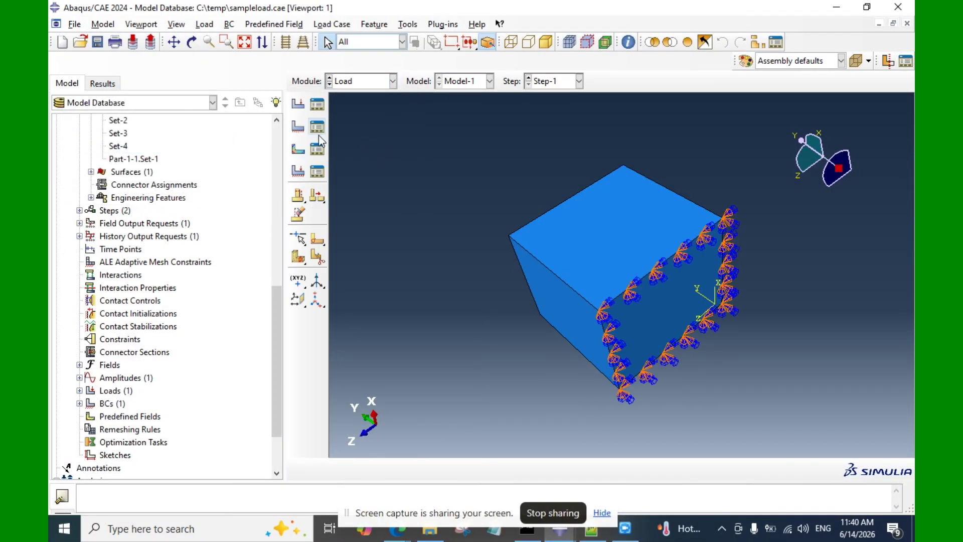
left_click(189, 44)
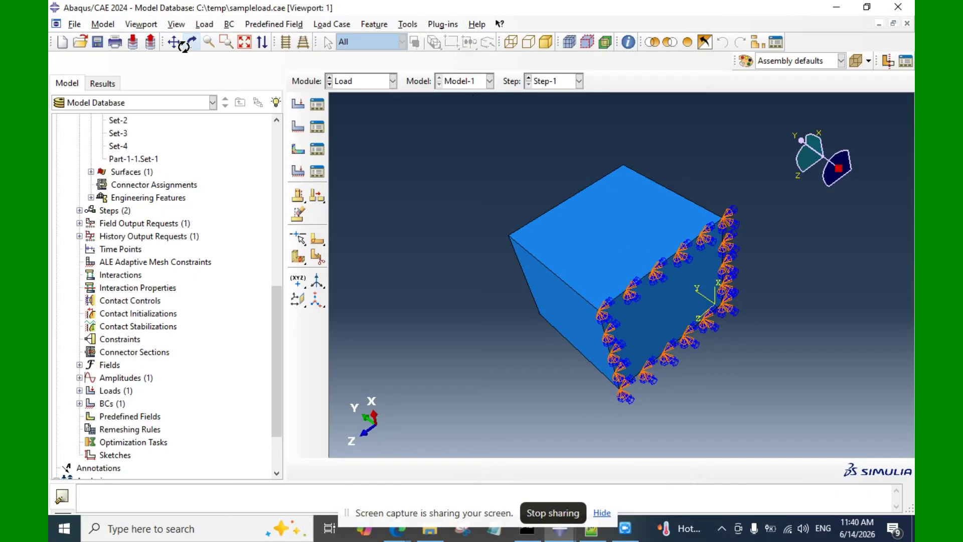
left_click_drag(596, 208, 847, 151)
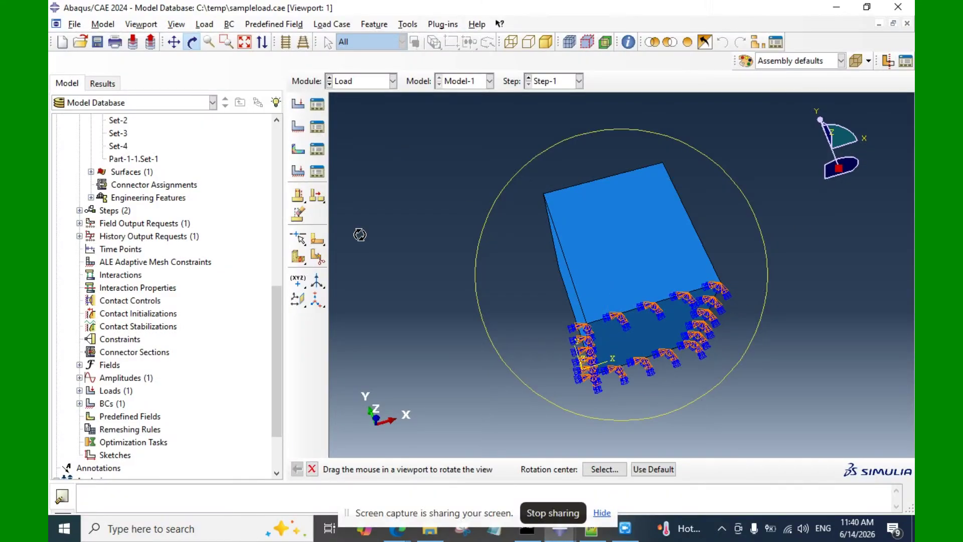
left_click(317, 126)
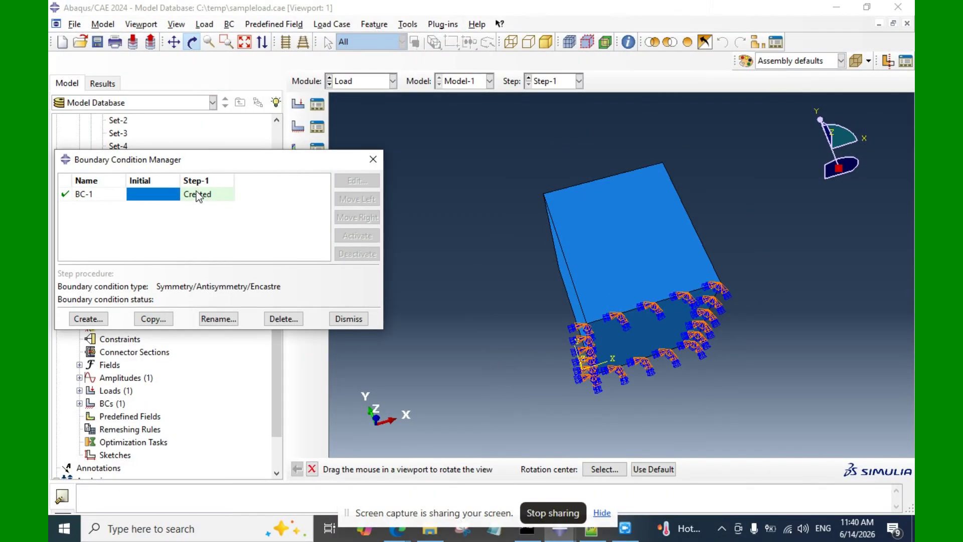
double_click(197, 193)
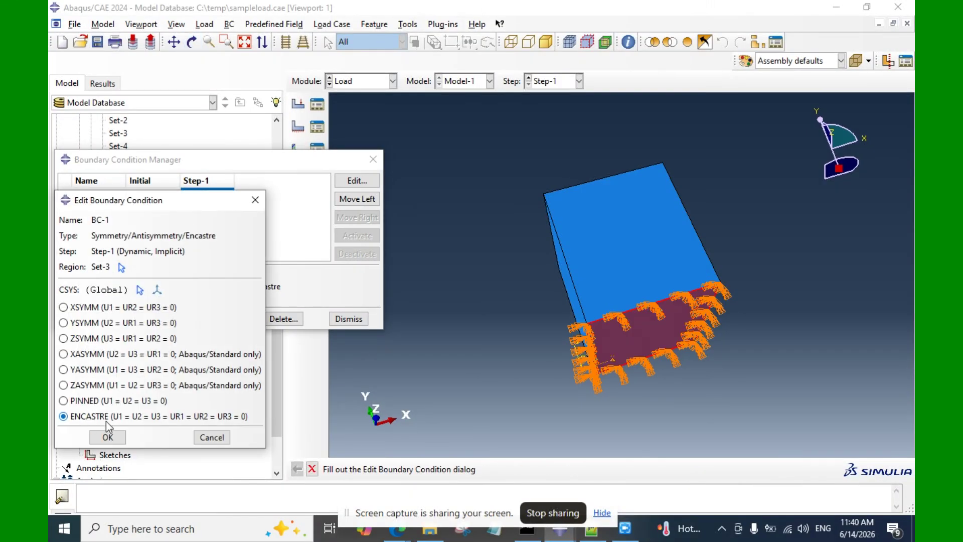
left_click(109, 438)
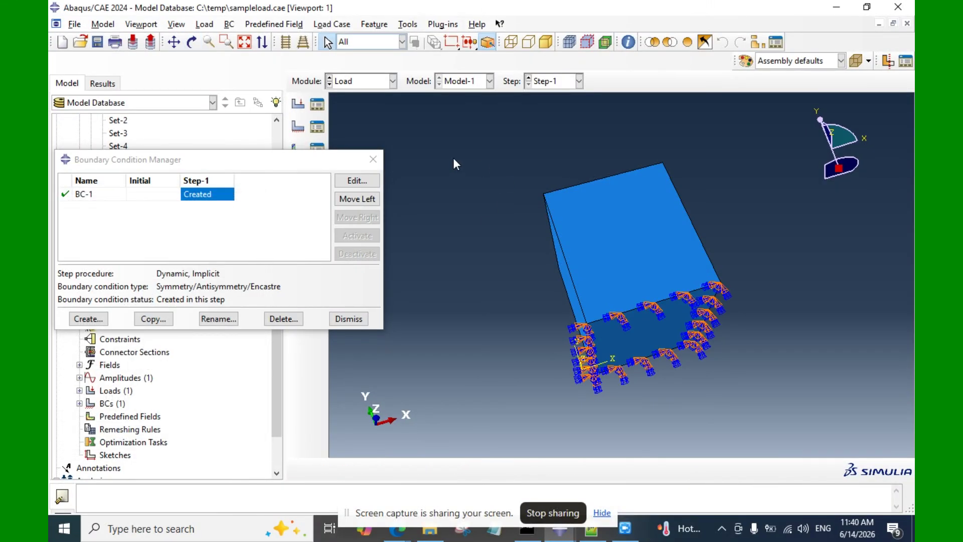
left_click(371, 160)
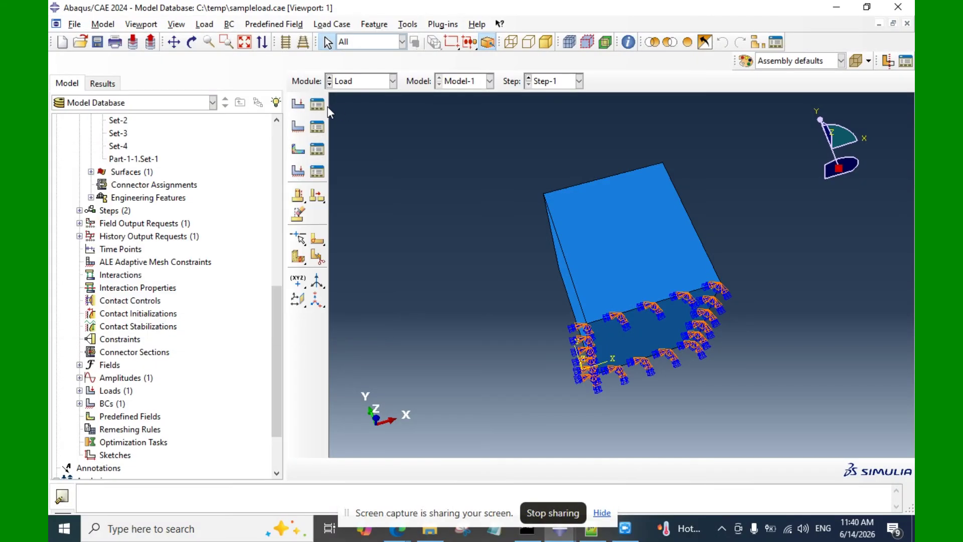
Open Load-1's concentrated force definition for Step-1 and inspect the force arrows on the cube from other angles
left_click(318, 105)
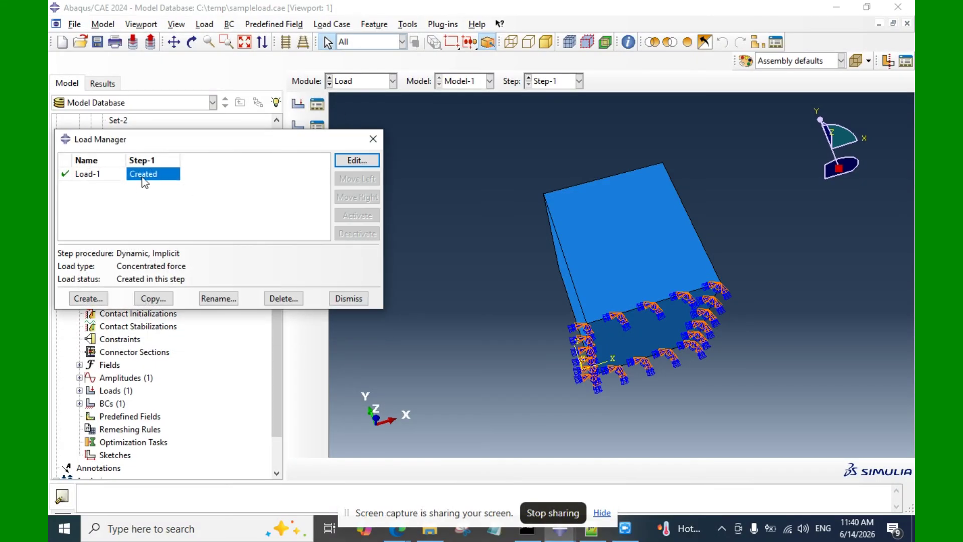
double_click(145, 181)
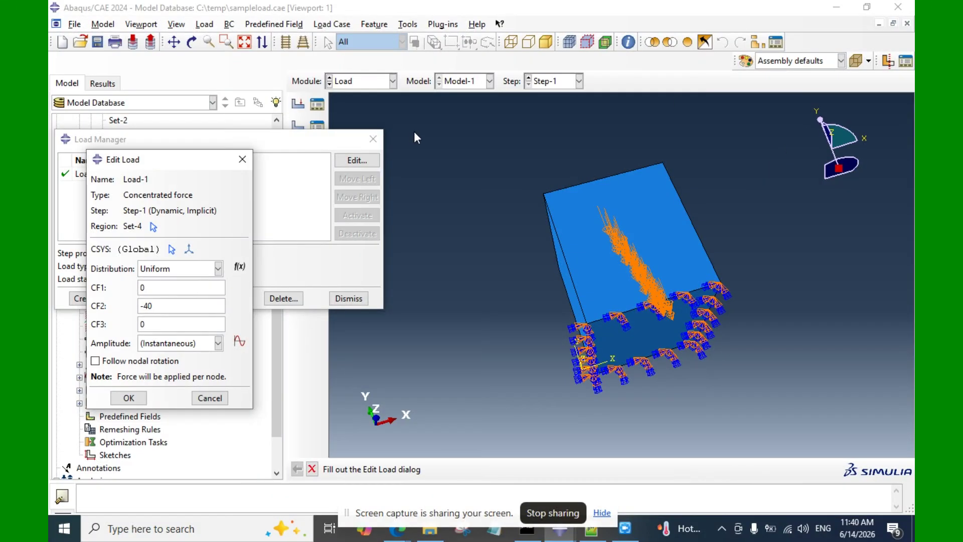
left_click(192, 42)
left_click_drag(791, 250, 777, 395)
left_click_drag(605, 206, 549, 380)
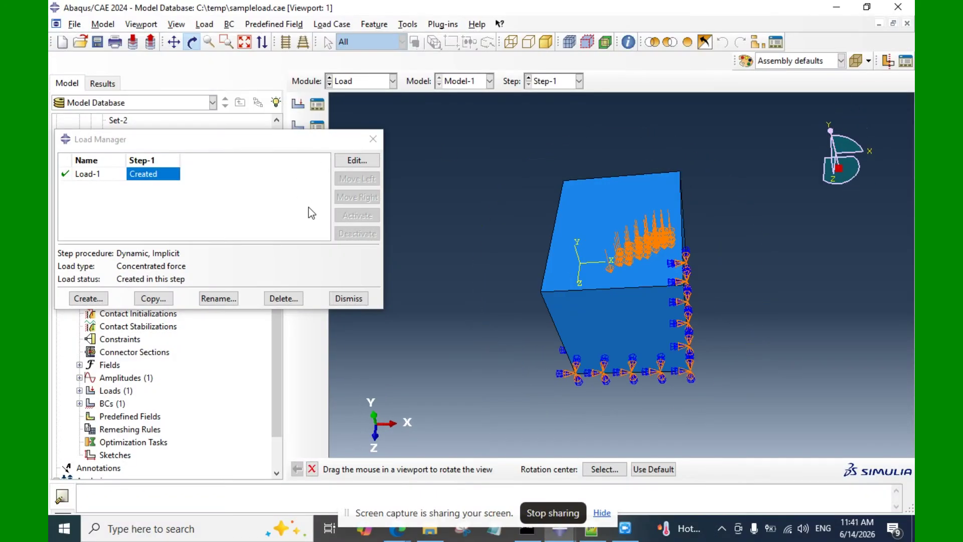
Review Load-1's CF2 force component and the available amplitude types, cancel without changes and close the Load Manager
double_click(149, 177)
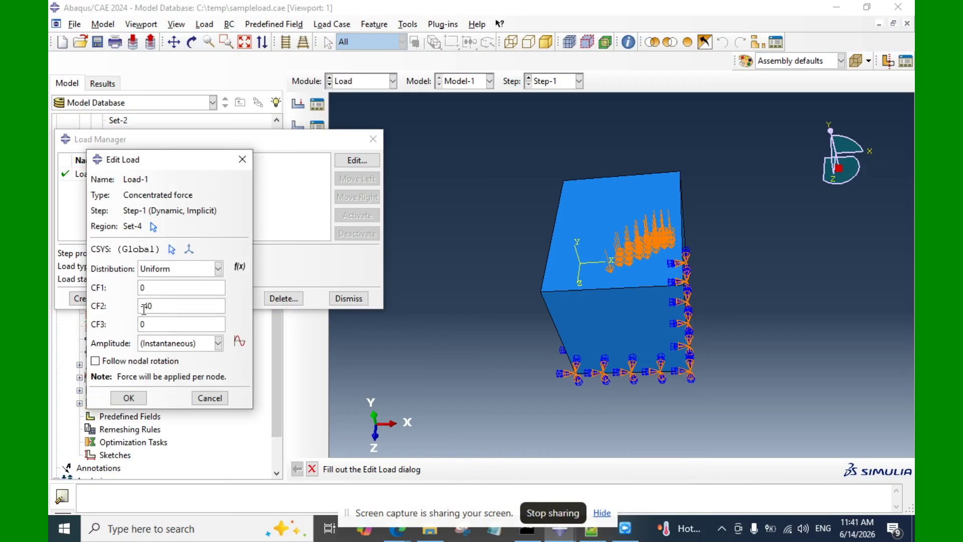
left_click_drag(144, 306, 139, 305)
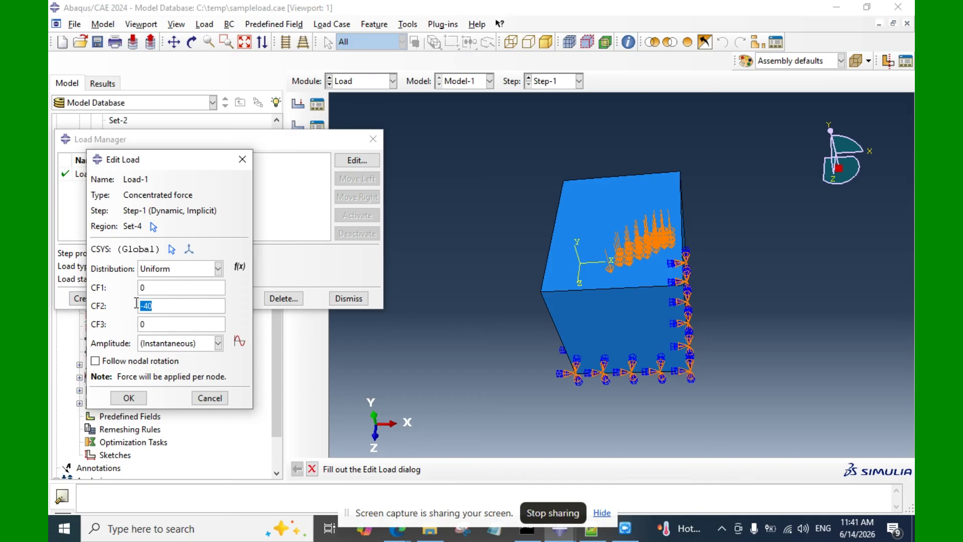
left_click(239, 341)
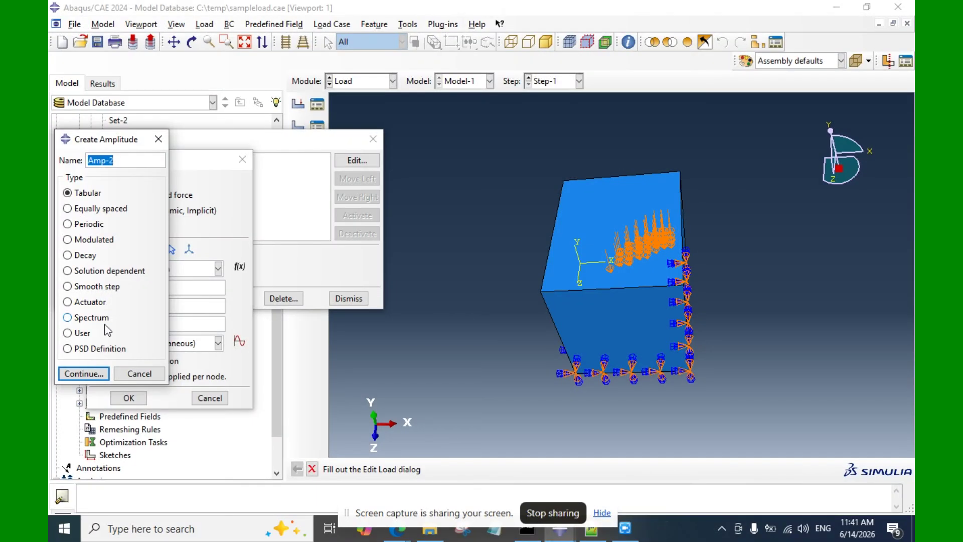
left_click(132, 377)
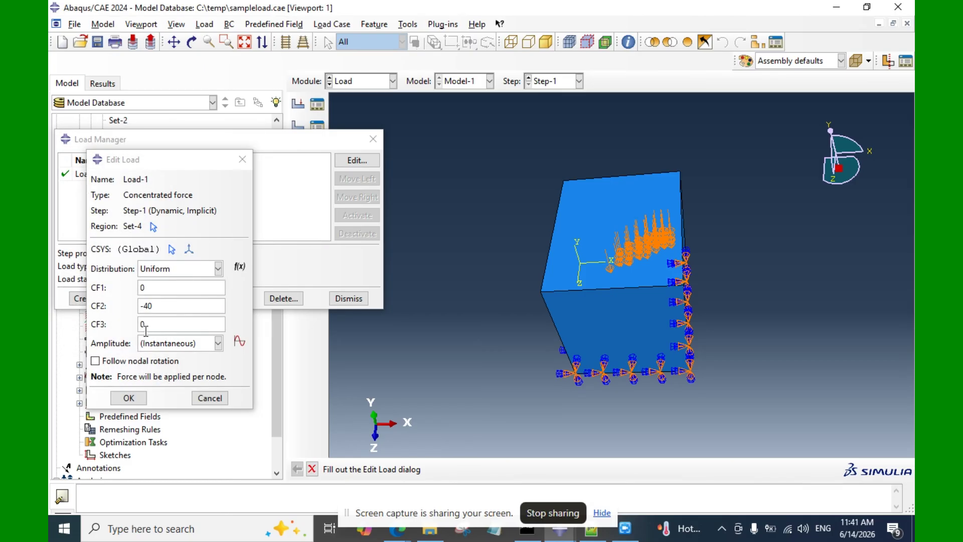
left_click(151, 342)
left_click(150, 342)
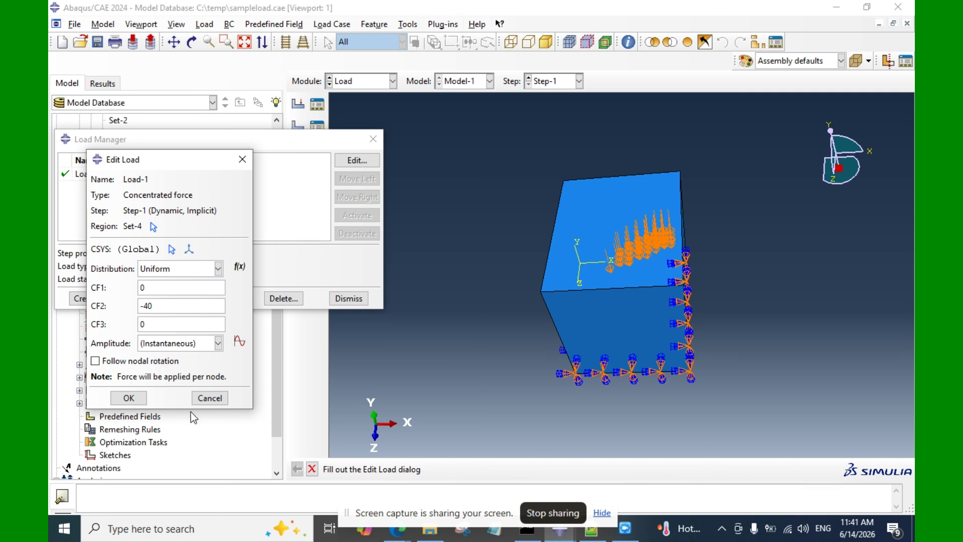
left_click(209, 398)
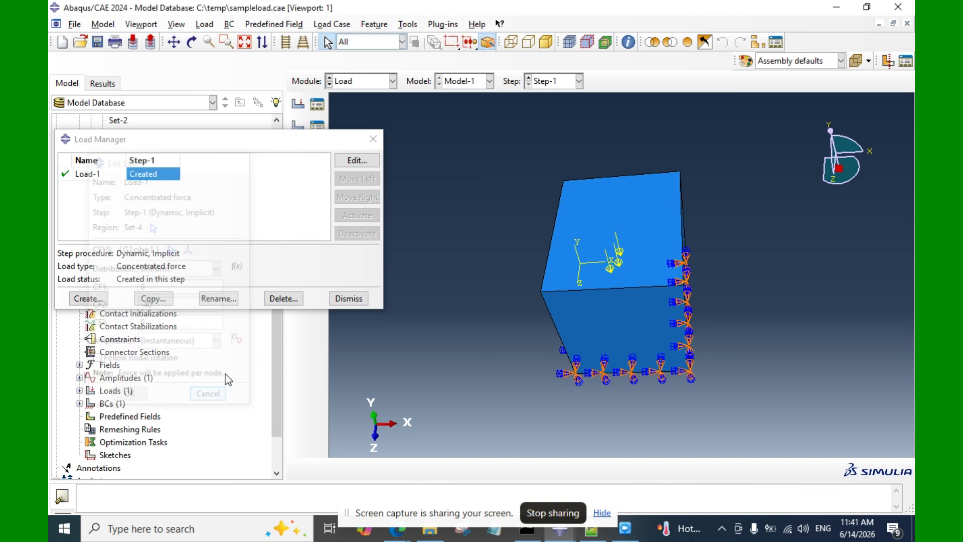
left_click(374, 139)
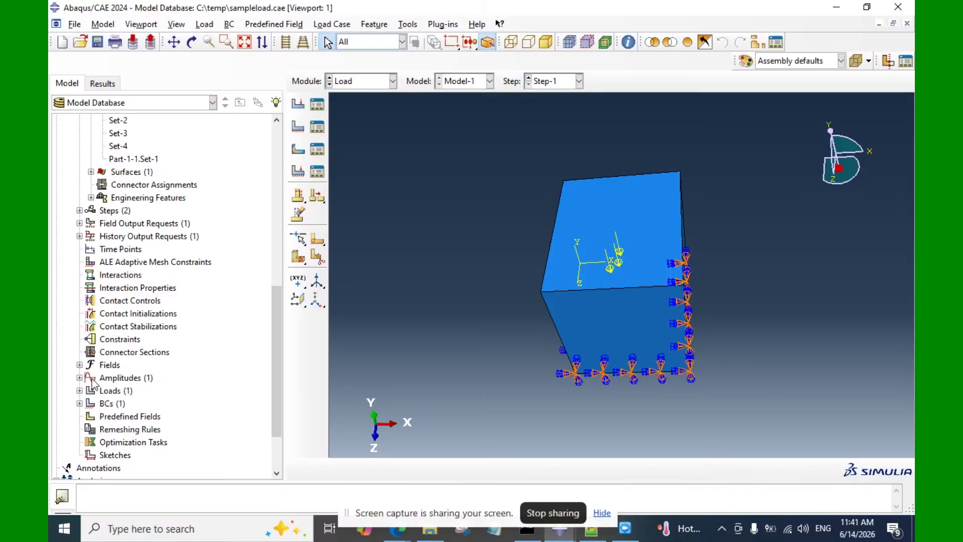
Open the results of the completed Job-1 in the Visualization module
scroll(96, 401, "down", 2)
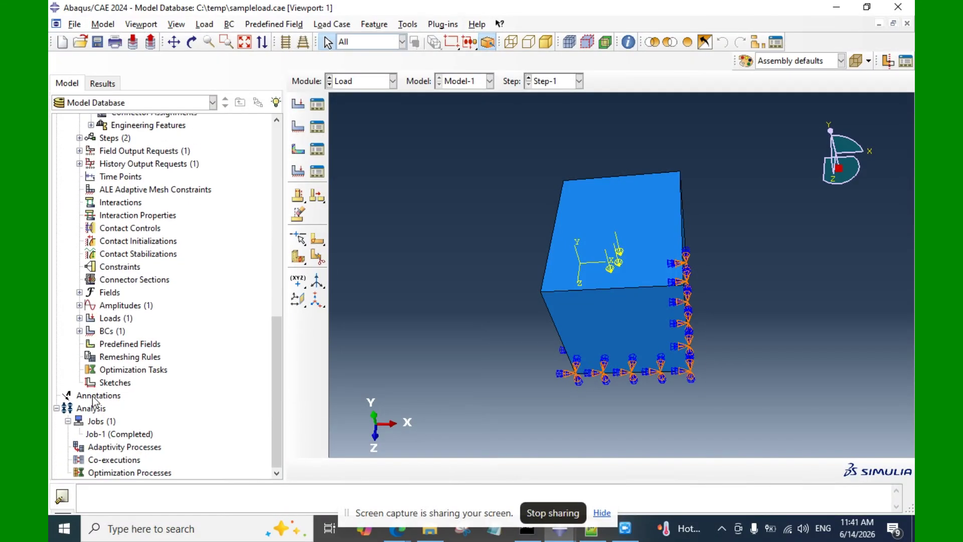
double_click(110, 433)
right_click(111, 434)
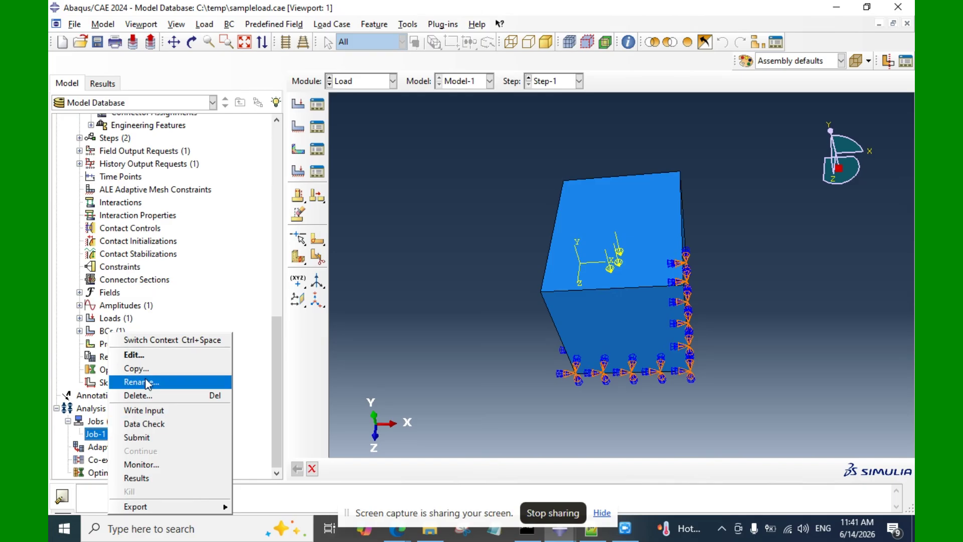
left_click(166, 485)
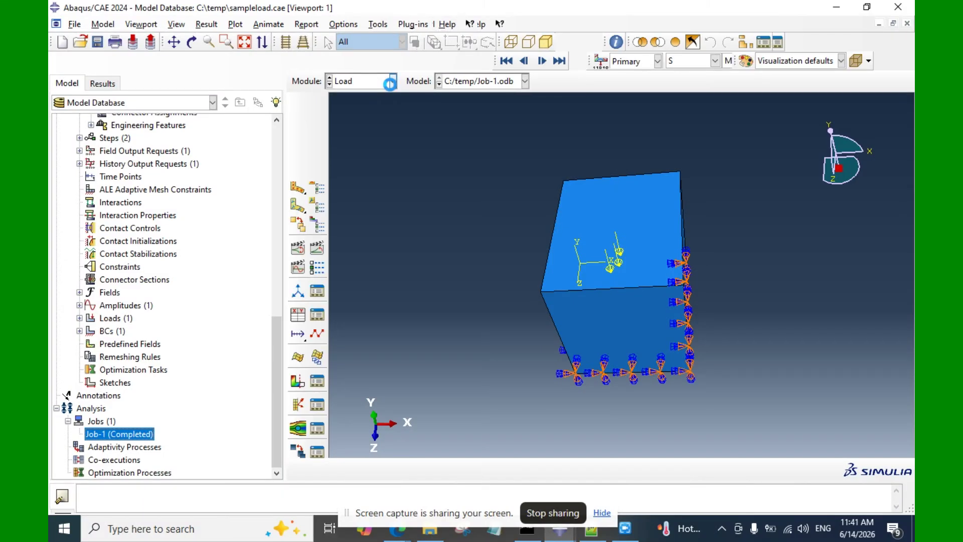
left_click(392, 82)
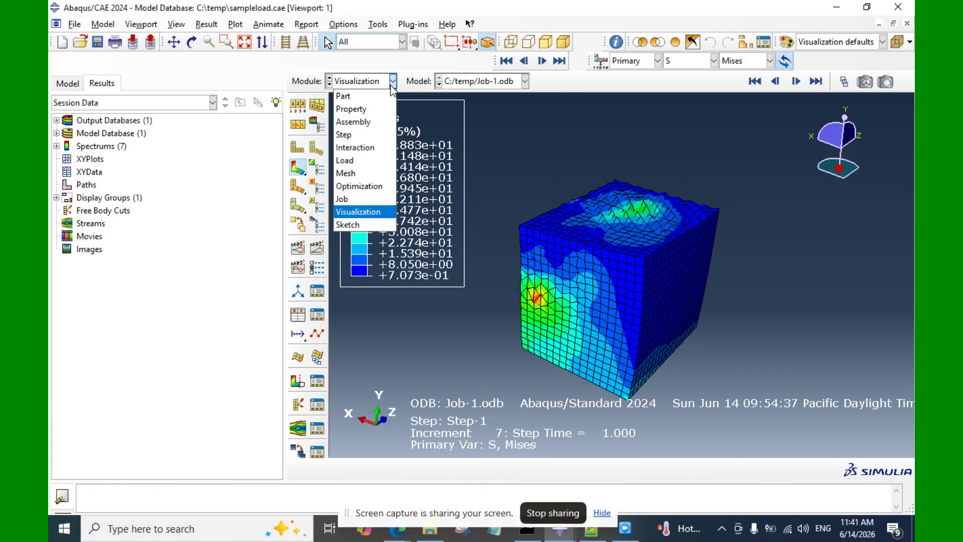
left_click(392, 83)
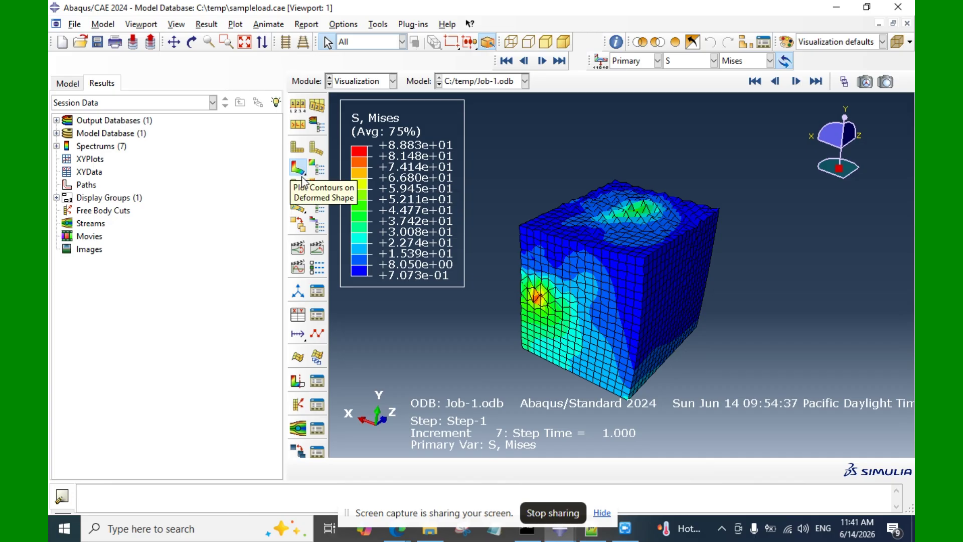
Play the scale factor, time history and harmonic animations of the Mises stress contour, and stop the playback
left_click(298, 248)
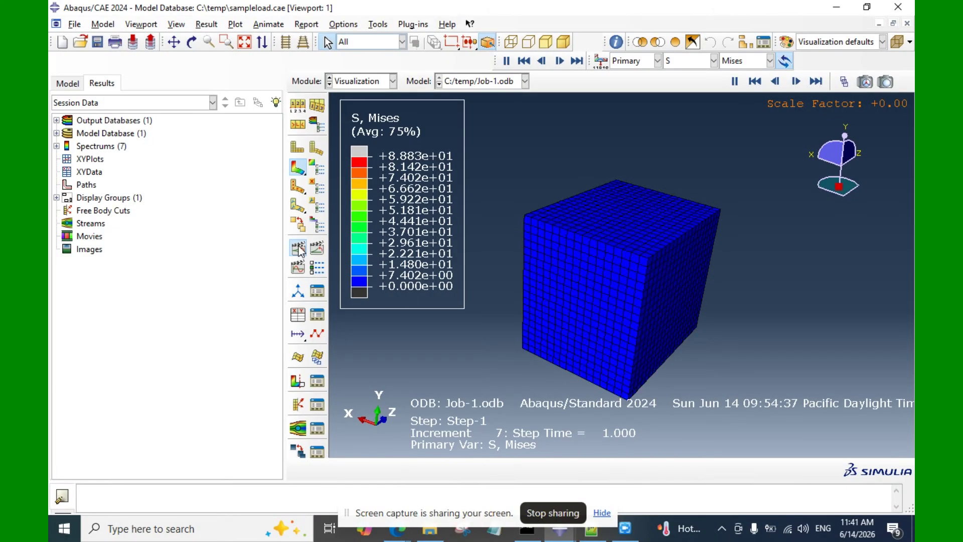
left_click(302, 248)
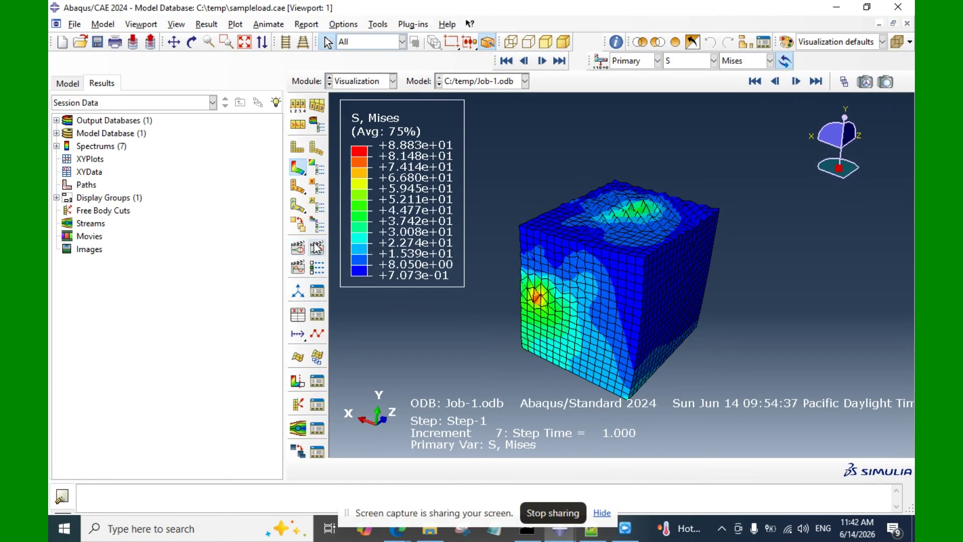
left_click(317, 248)
left_click(300, 267)
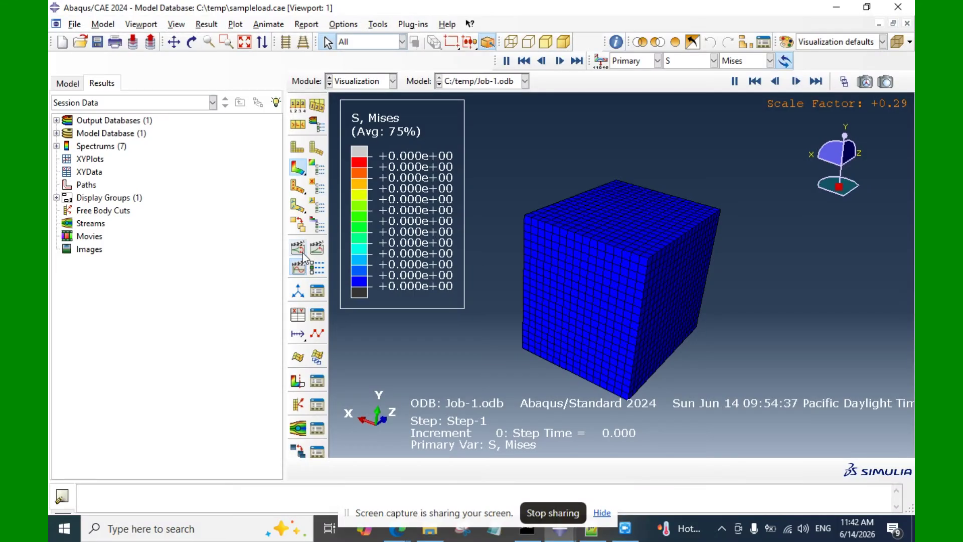
left_click(303, 255)
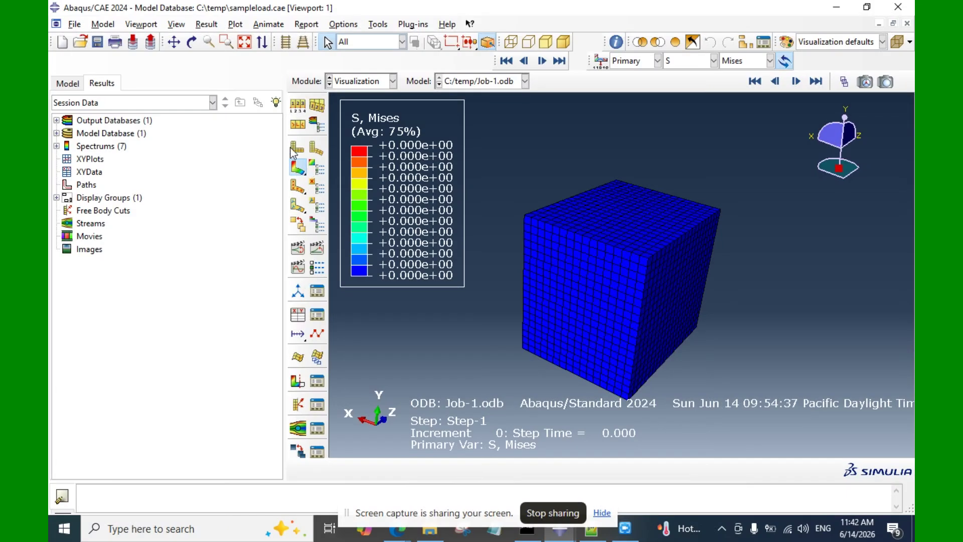
Reopen Job-1's results and try the scale factor animation and the material orientation plot
left_click(68, 83)
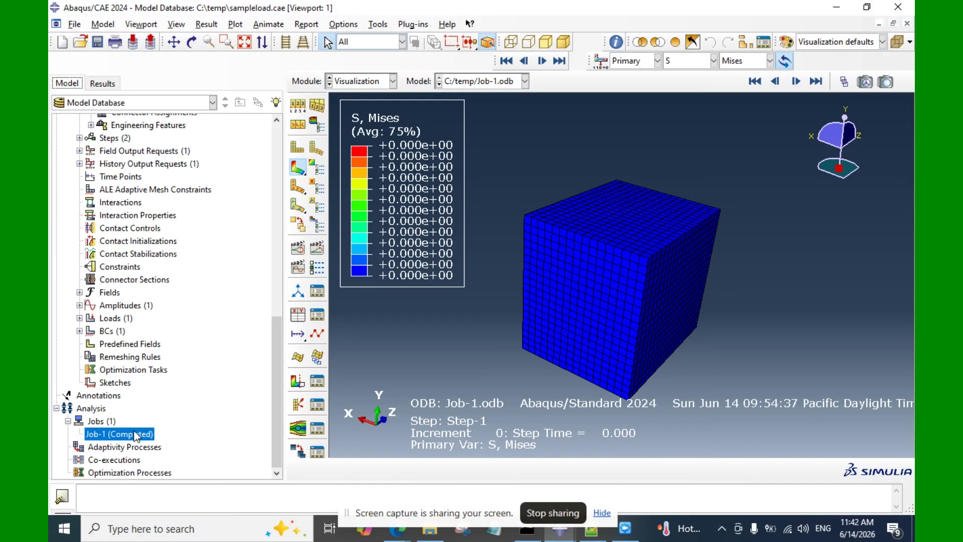
right_click(136, 436)
left_click(161, 478)
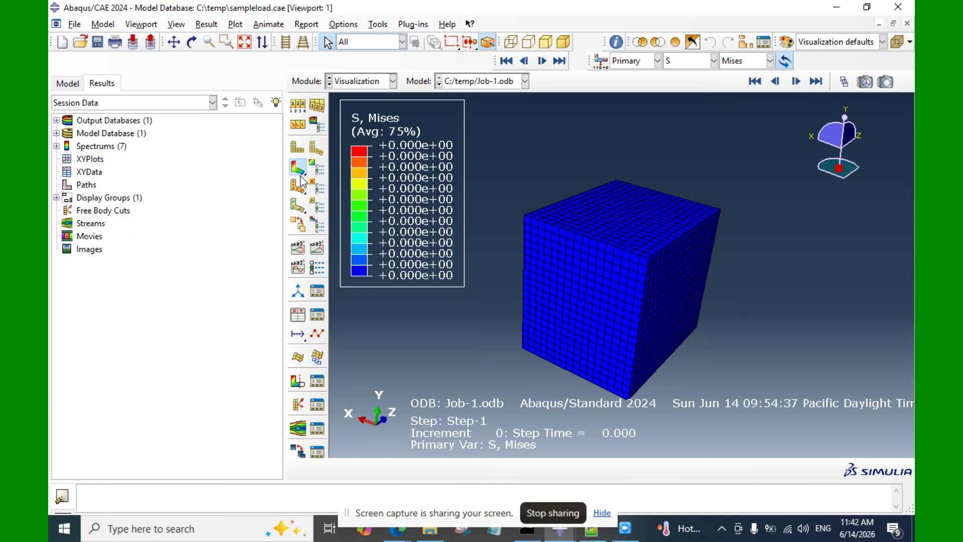
left_click(299, 248)
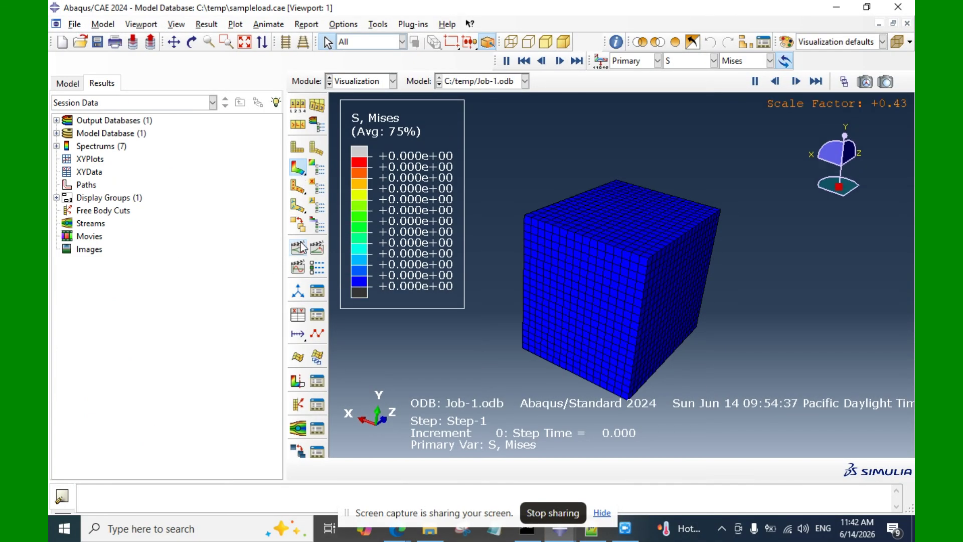
left_click(298, 205)
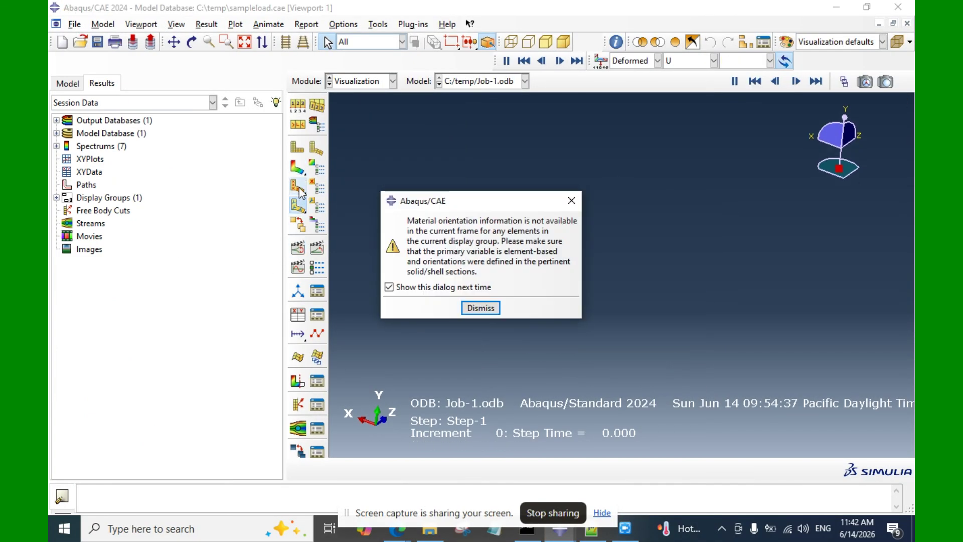
left_click(481, 307)
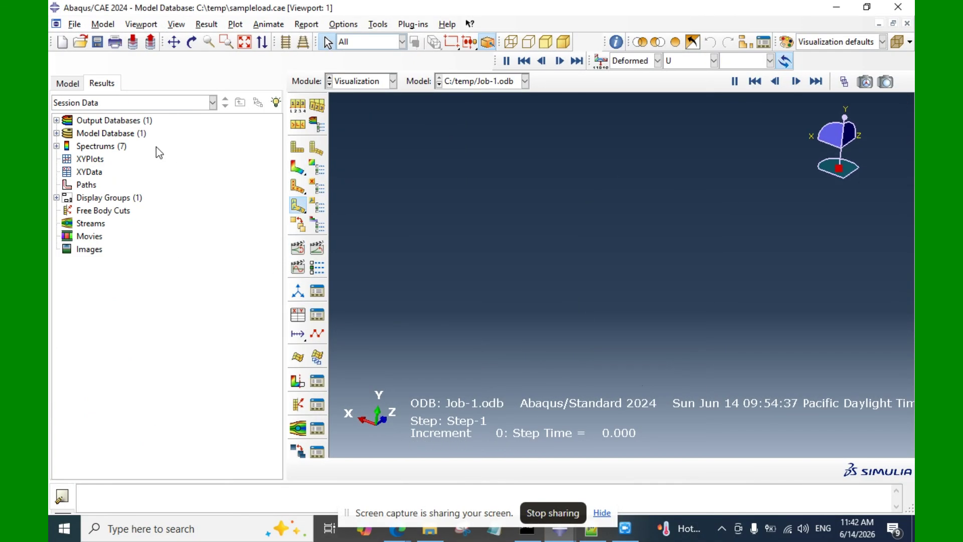
Expand the contents of Job-1.odb and look over the XY data source options without creating any data
left_click(57, 121)
left_click(86, 133)
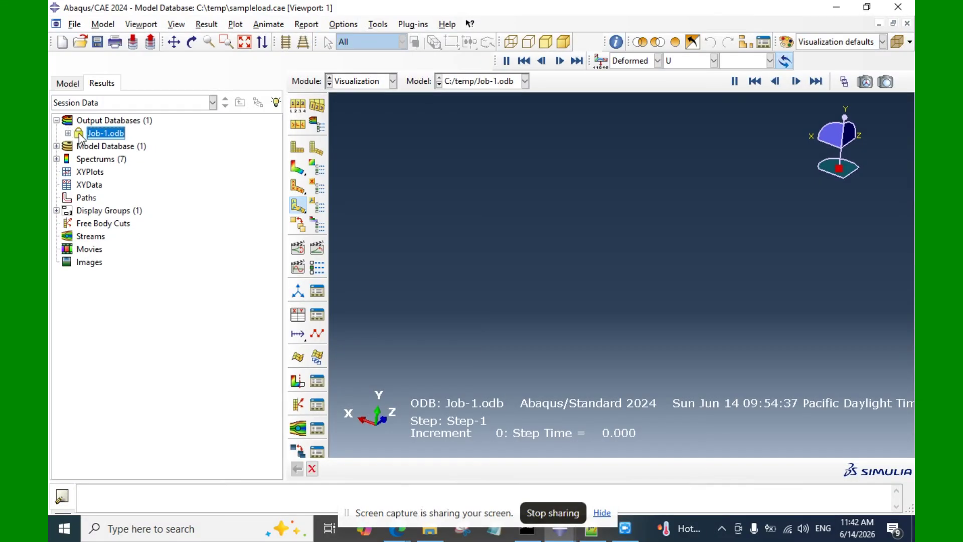
left_click(69, 137)
left_click(69, 134)
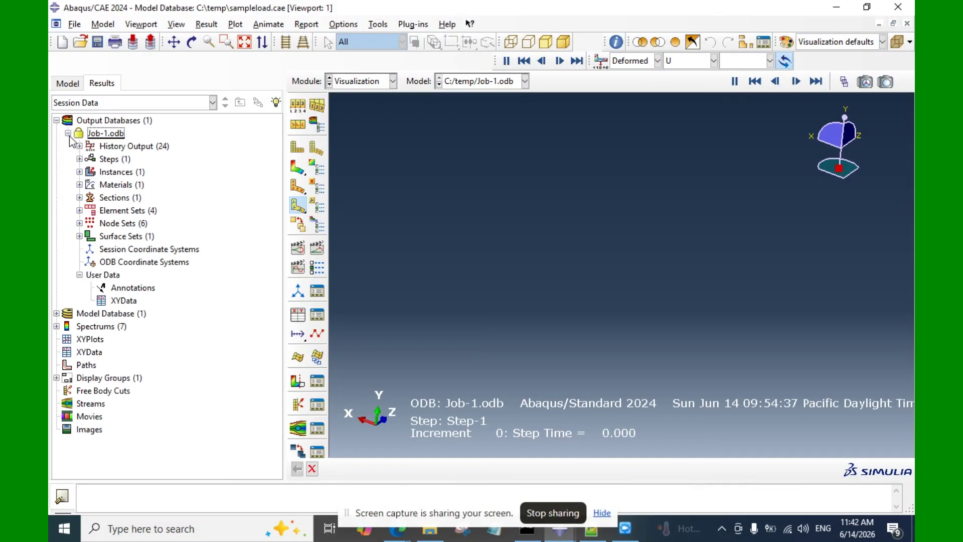
left_click(298, 315)
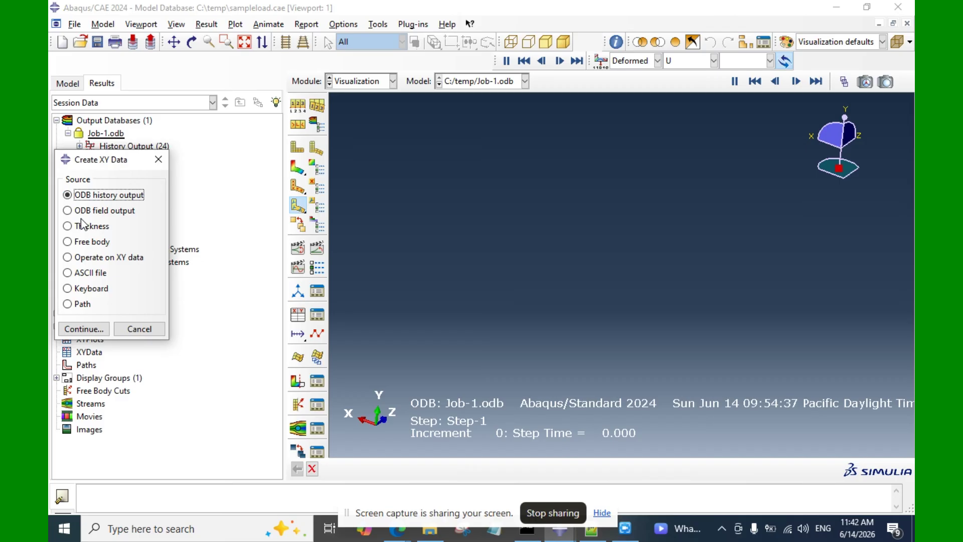
left_click_drag(111, 164, 550, 193)
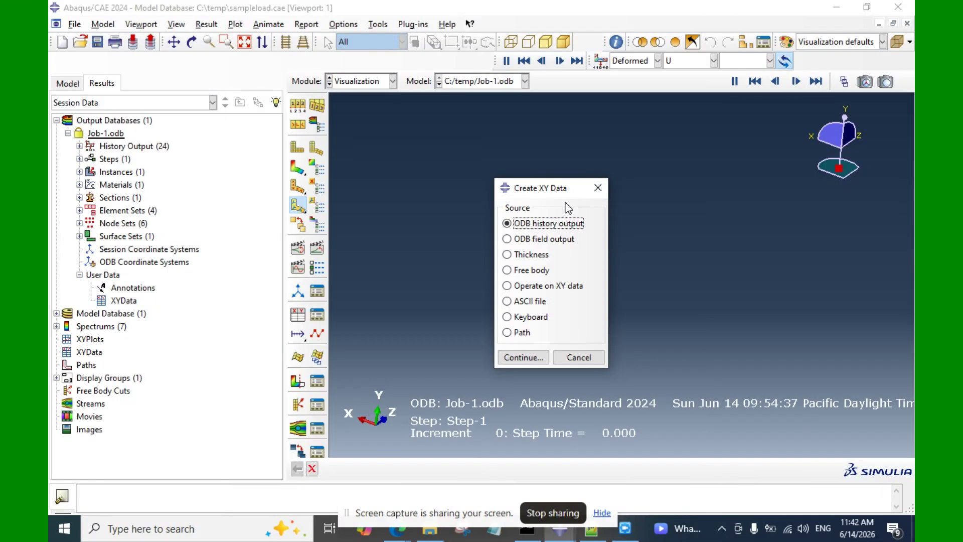
left_click(598, 190)
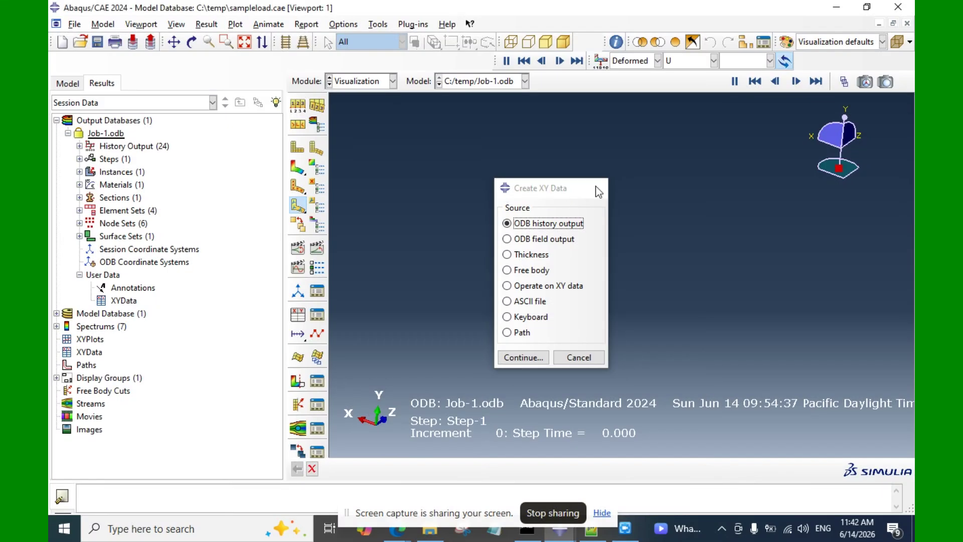
Review F-Output-1's output variables and domain options in the Step module, cancel without changes and close the Field Output Requests Manager
left_click(73, 84)
left_click(376, 84)
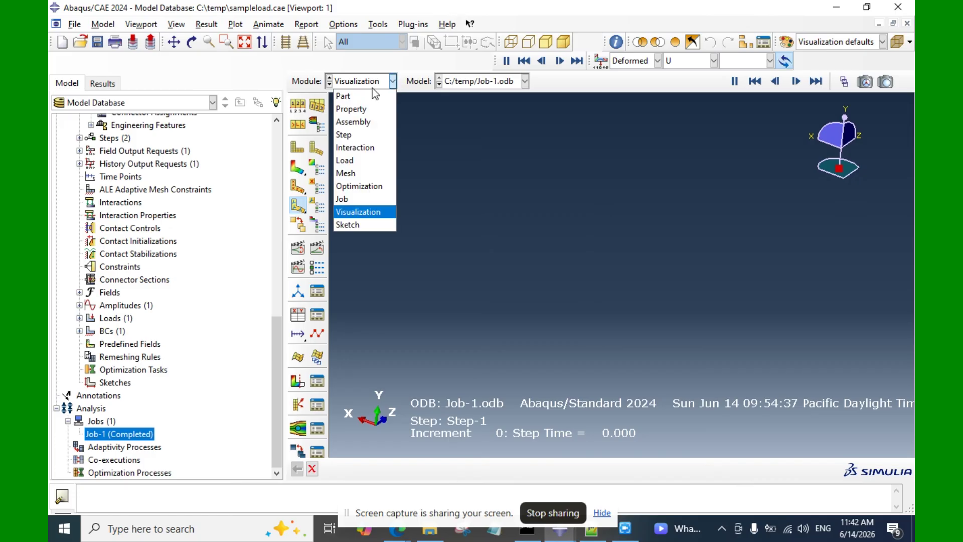
left_click(346, 135)
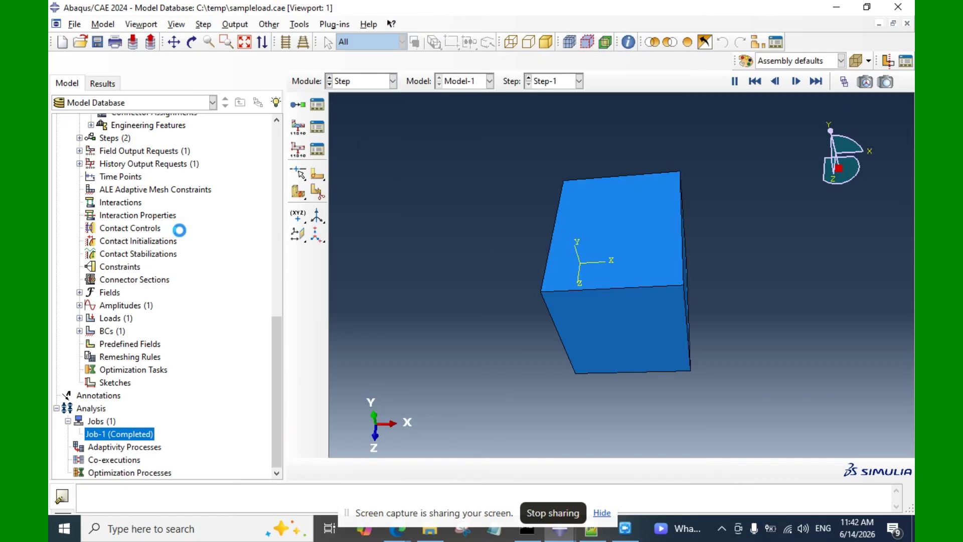
left_click(318, 129)
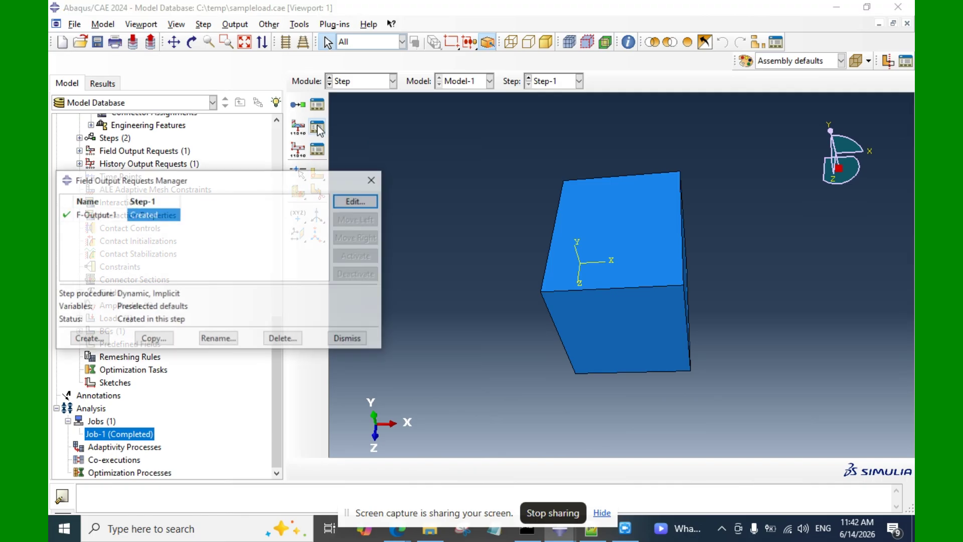
left_click(345, 201)
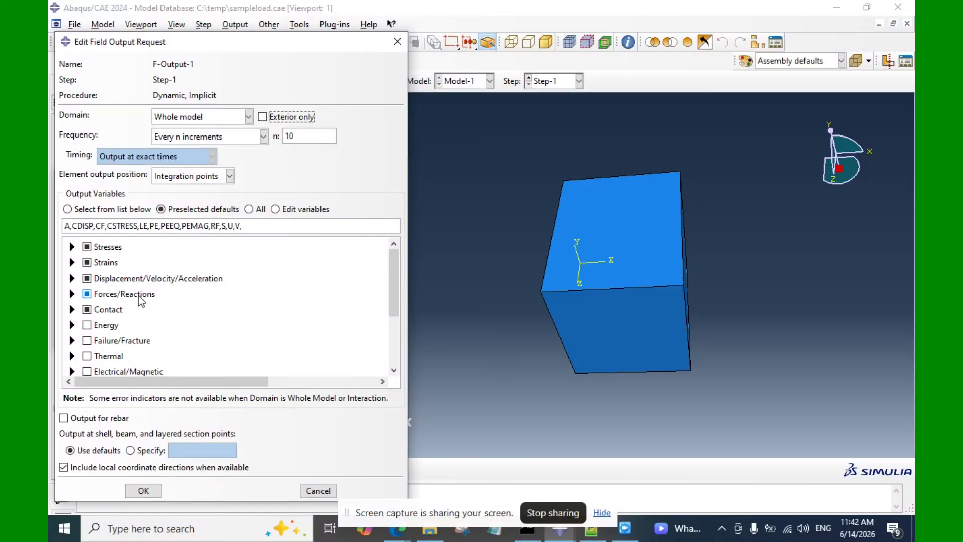
scroll(141, 300, "down", 2)
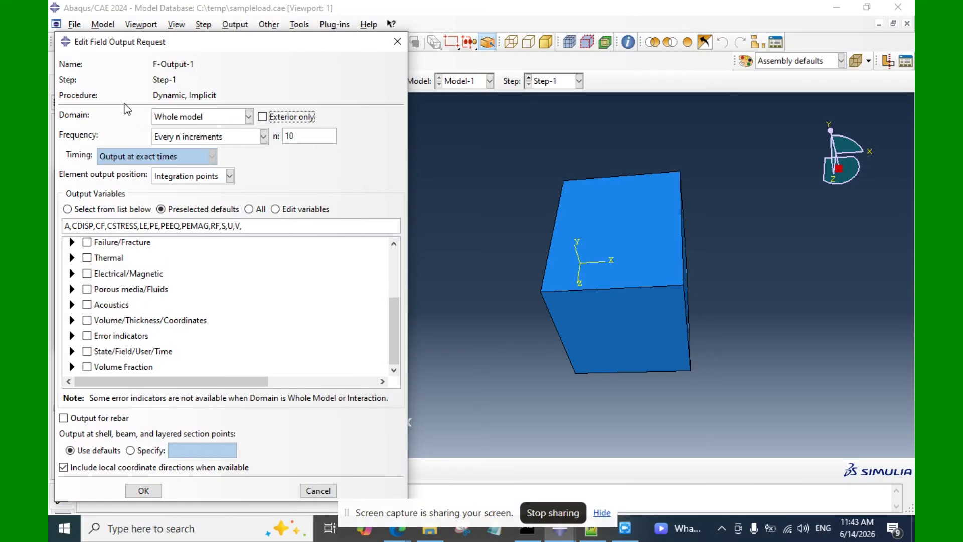
left_click(179, 118)
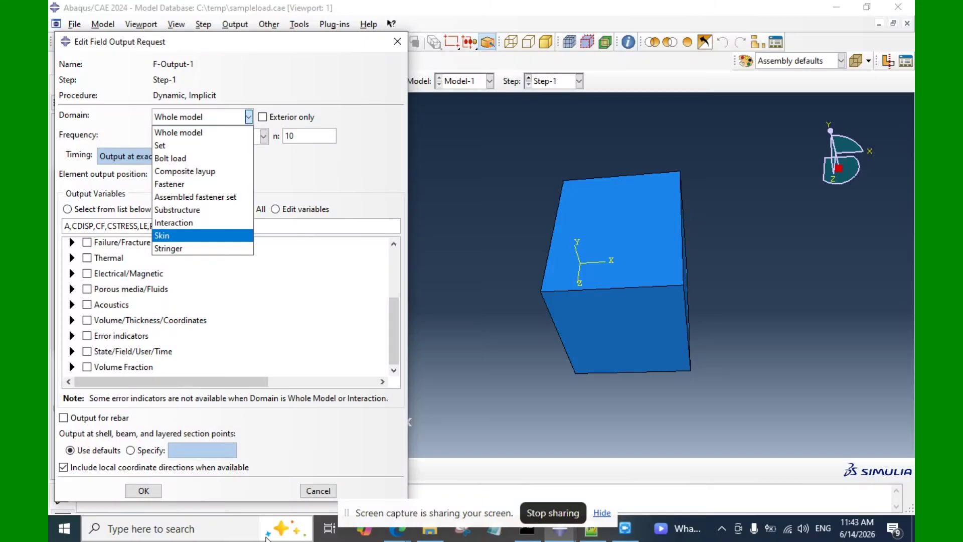
left_click(316, 494)
left_click(316, 493)
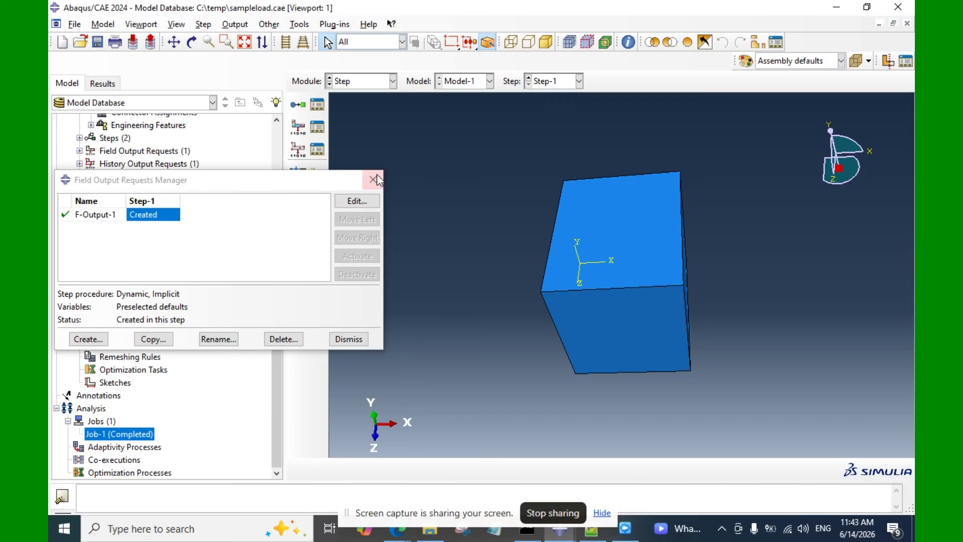
left_click(374, 179)
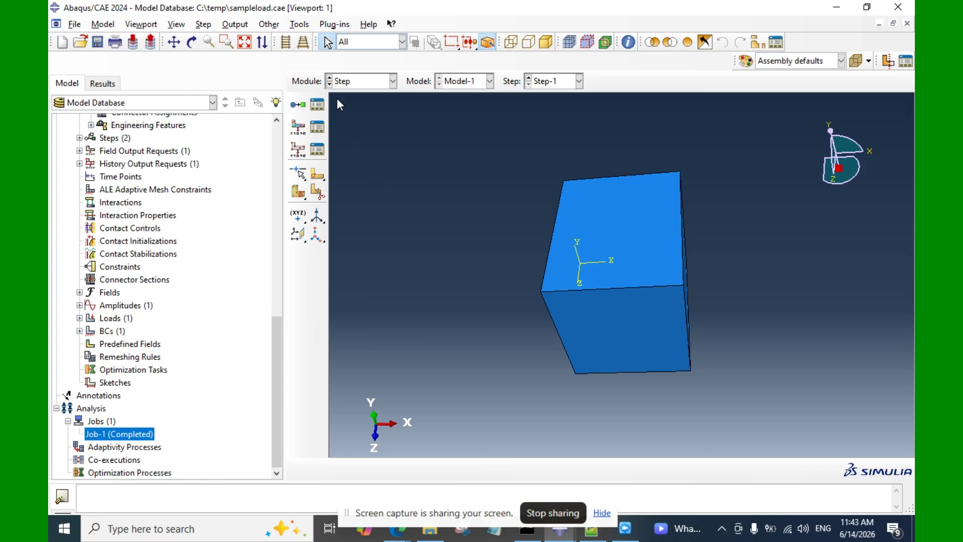
Review the H-Output-1 history output request for Step-1 and close the History Output Requests Manager without changes
left_click(317, 149)
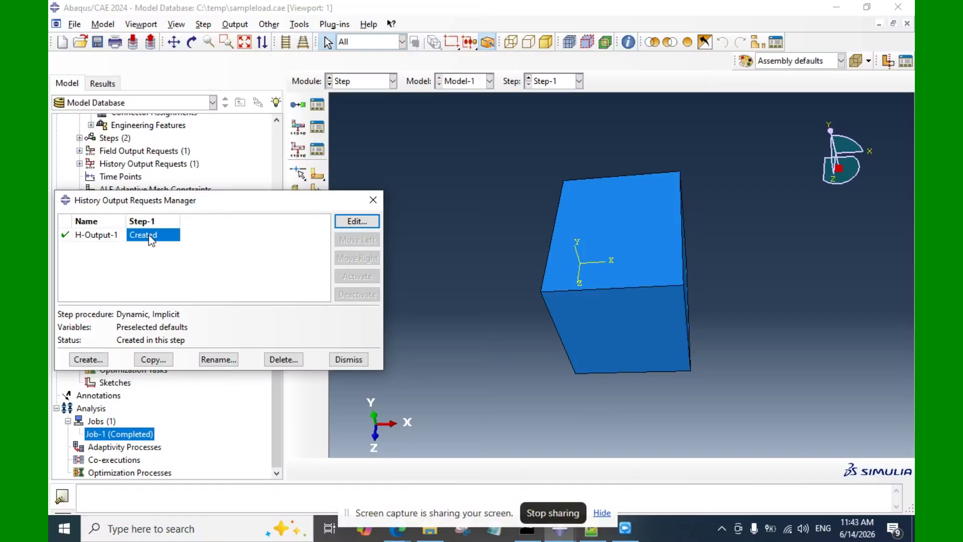
left_click(366, 222)
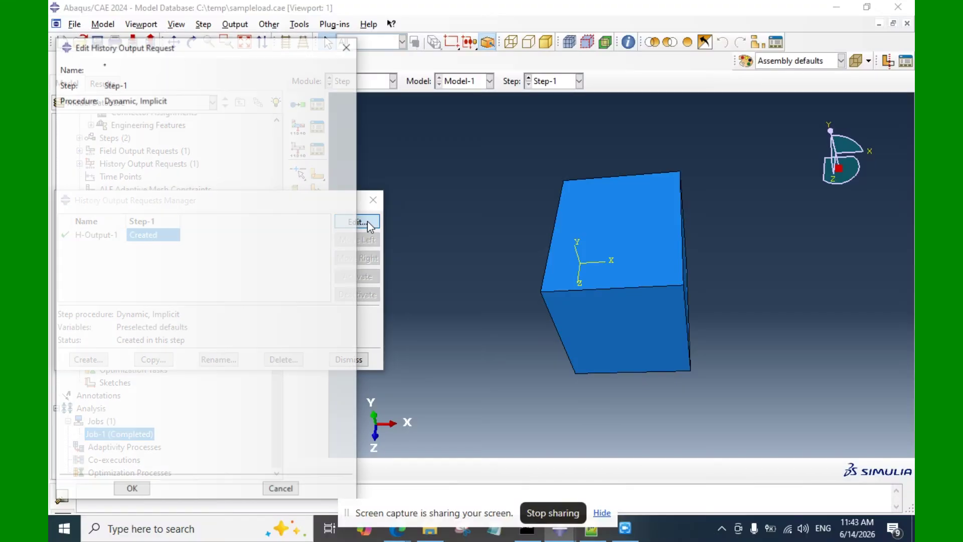
left_click(347, 46)
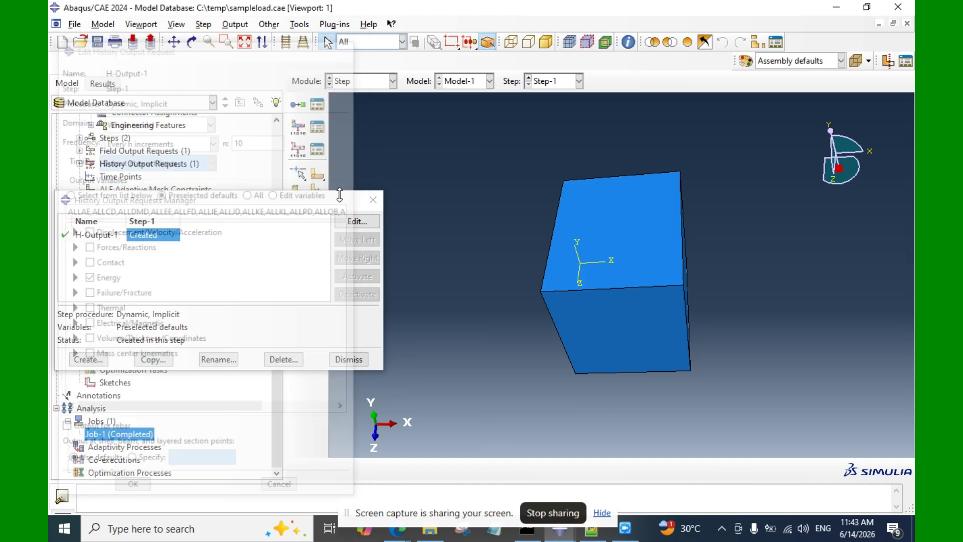
left_click(373, 200)
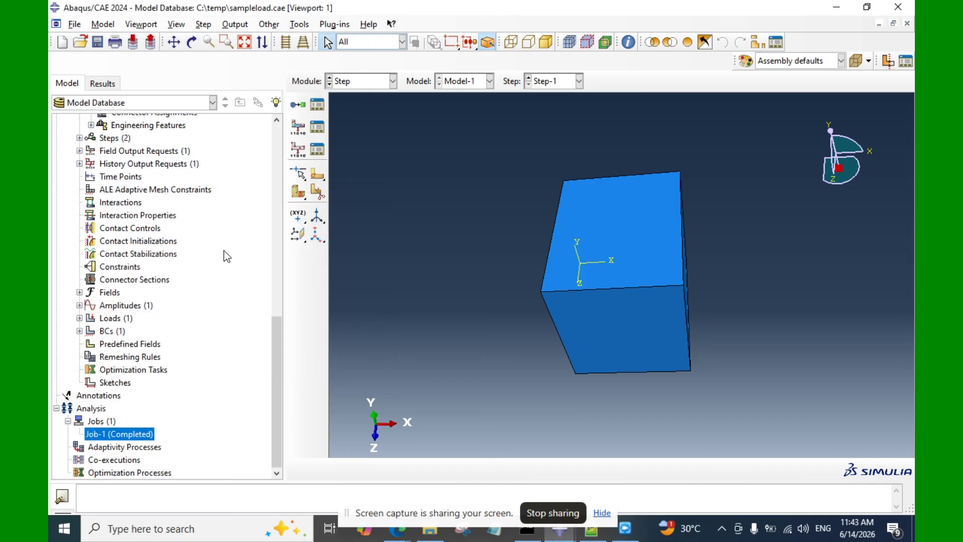
Start a Surface-to-surface contact (Standard) interaction in Step-1 from the Interaction module, using Surf-1 as both main and secondary surface
scroll(224, 254, "up", 5)
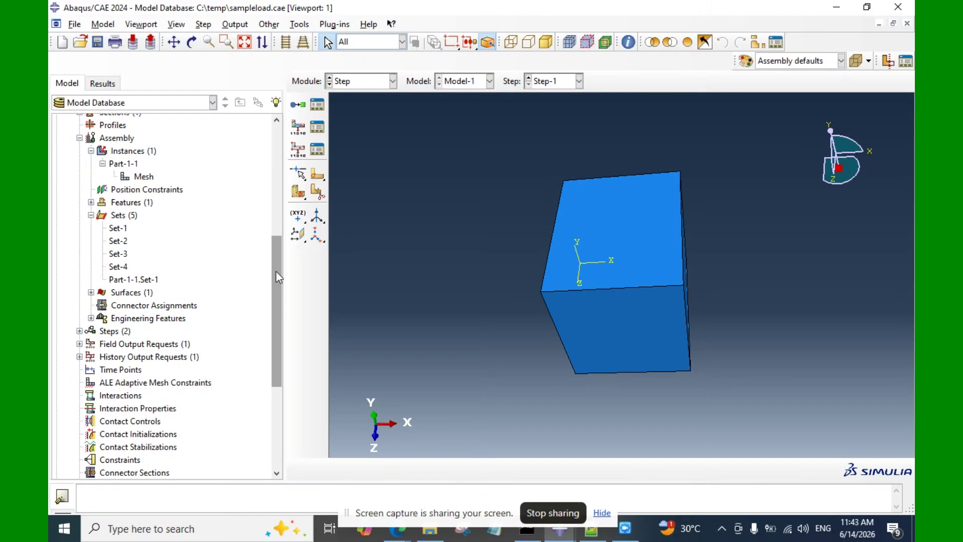
scroll(167, 260, "up", 2)
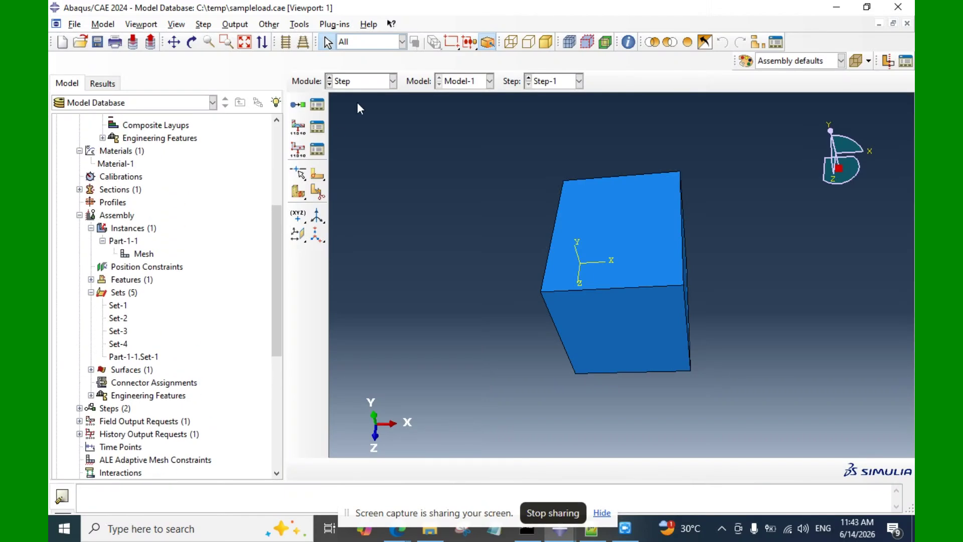
left_click(393, 81)
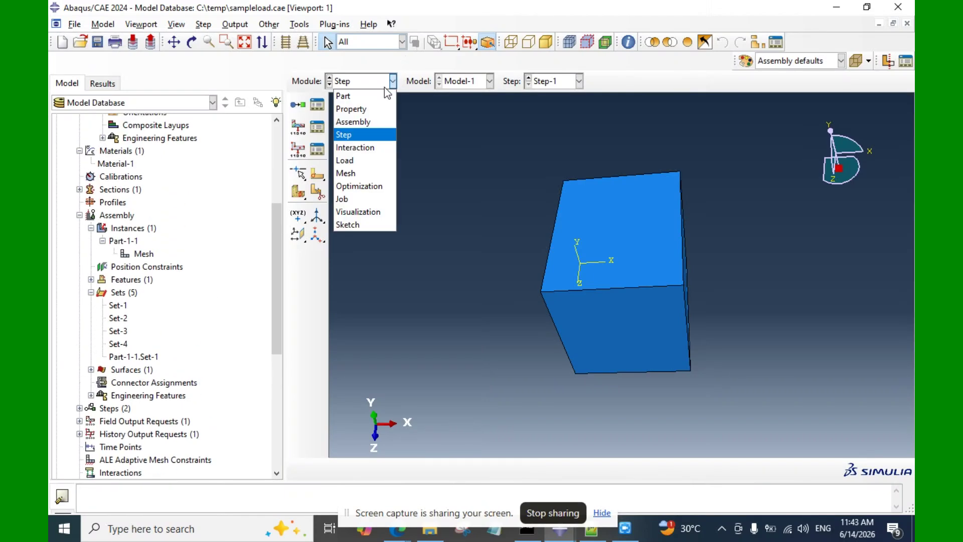
left_click(369, 154)
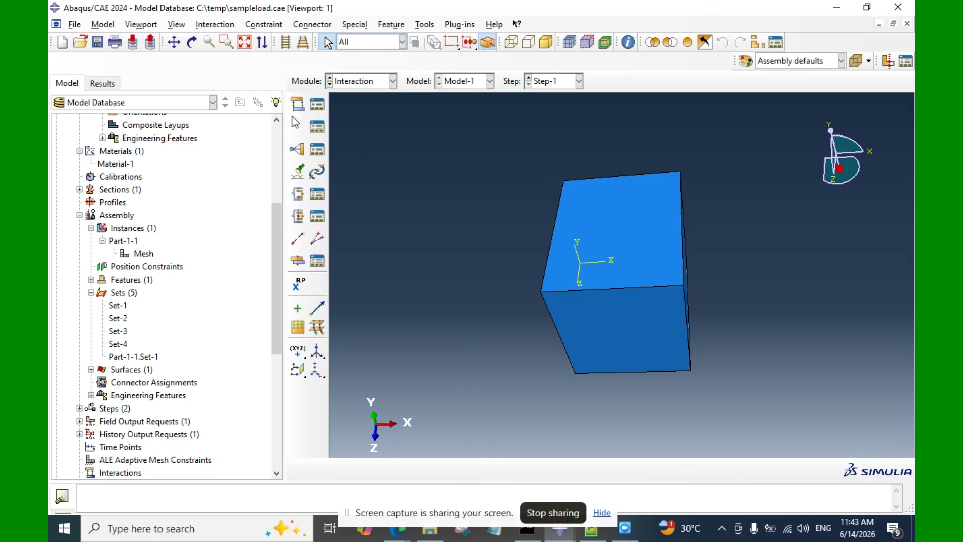
left_click(316, 104)
left_click(89, 384)
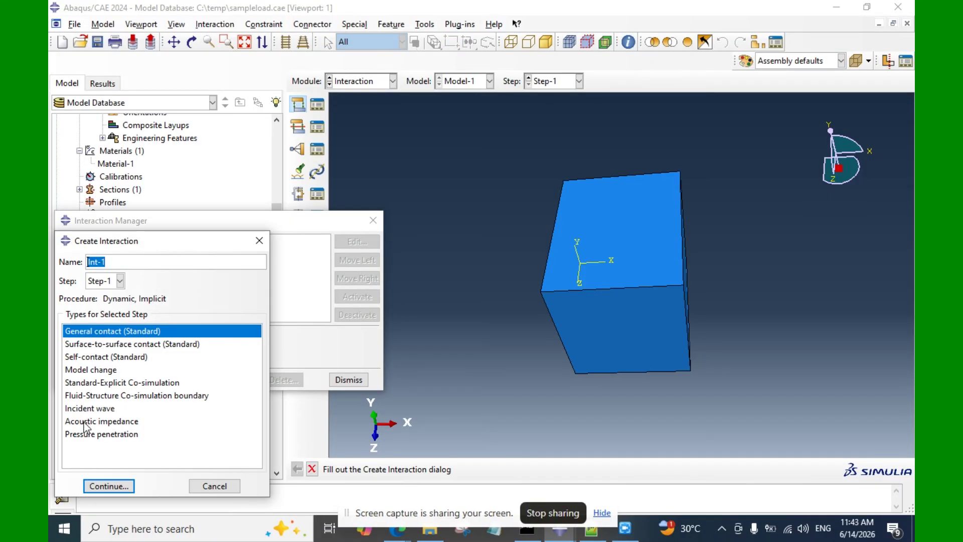
double_click(106, 346)
double_click(105, 266)
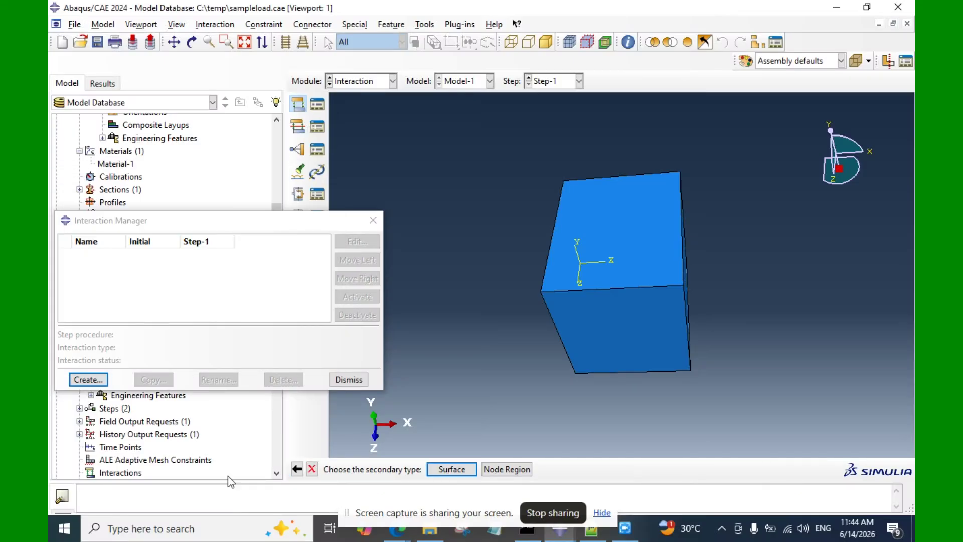
left_click(453, 469)
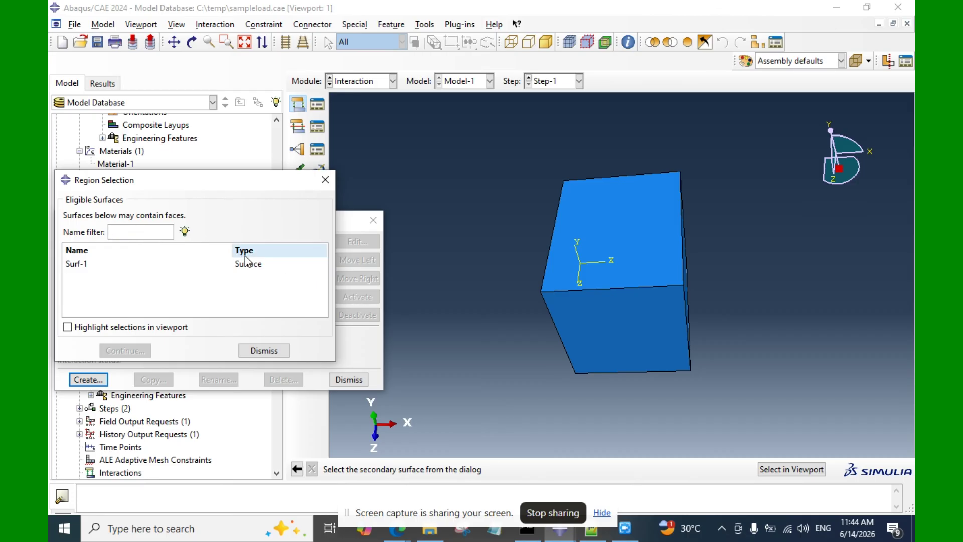
left_click(246, 262)
left_click(129, 351)
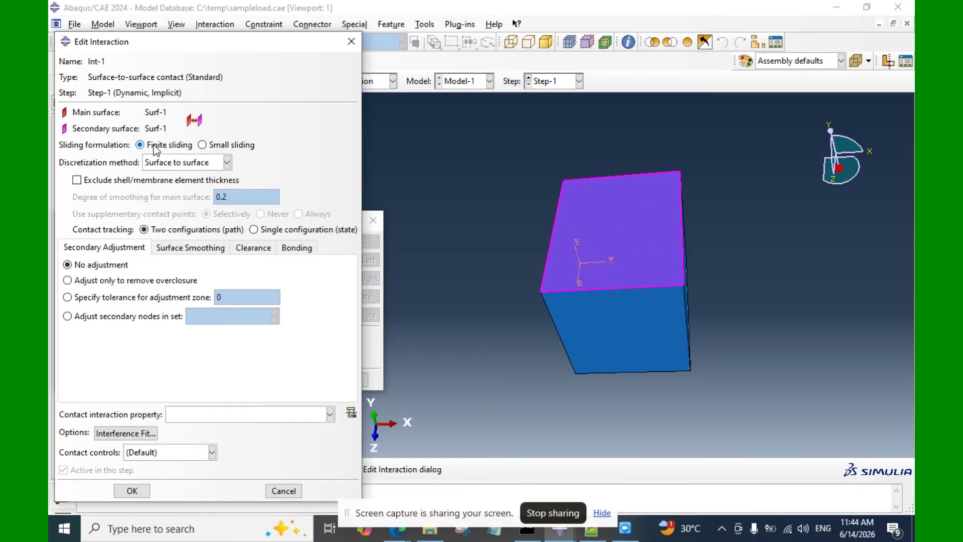
Look over the contact interaction's clearance, bonding, surface smoothing and secondary adjustment options, discard it without saving and close the Interaction Manager
left_click(199, 122)
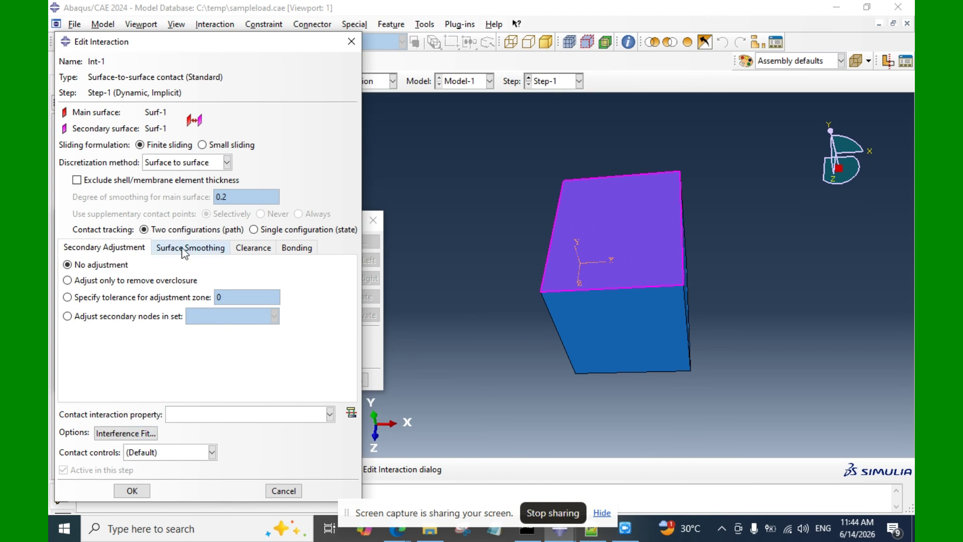
left_click(253, 246)
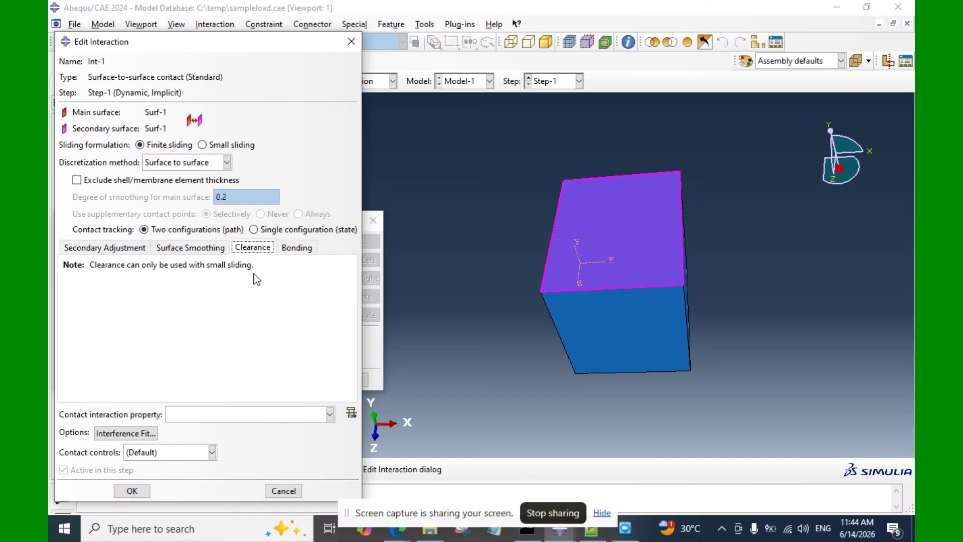
left_click(296, 247)
left_click(190, 248)
left_click(104, 248)
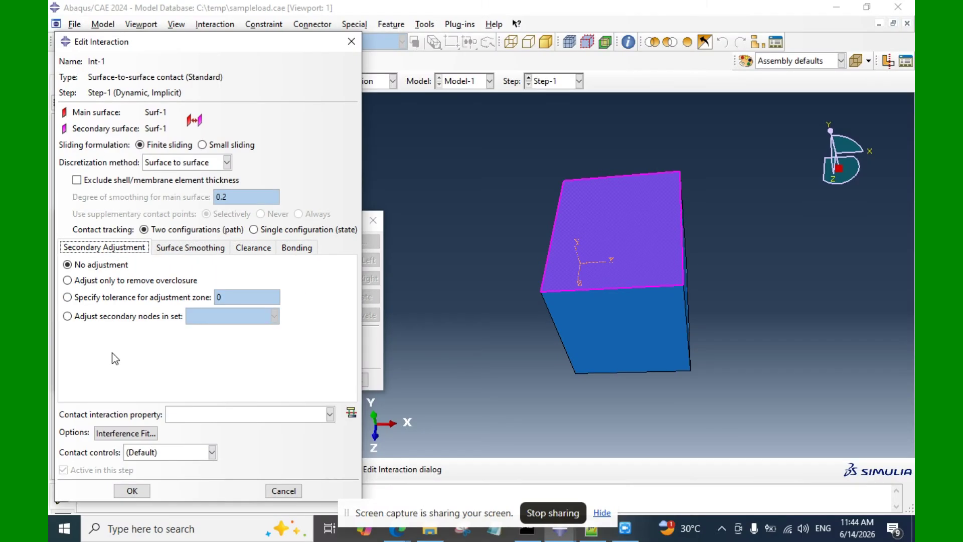
left_click(283, 491)
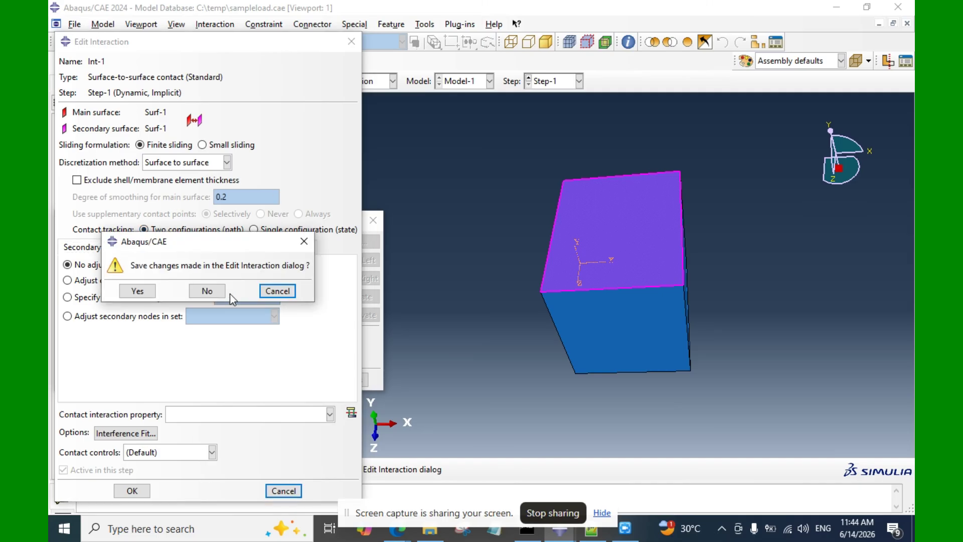
left_click(221, 294)
left_click(373, 220)
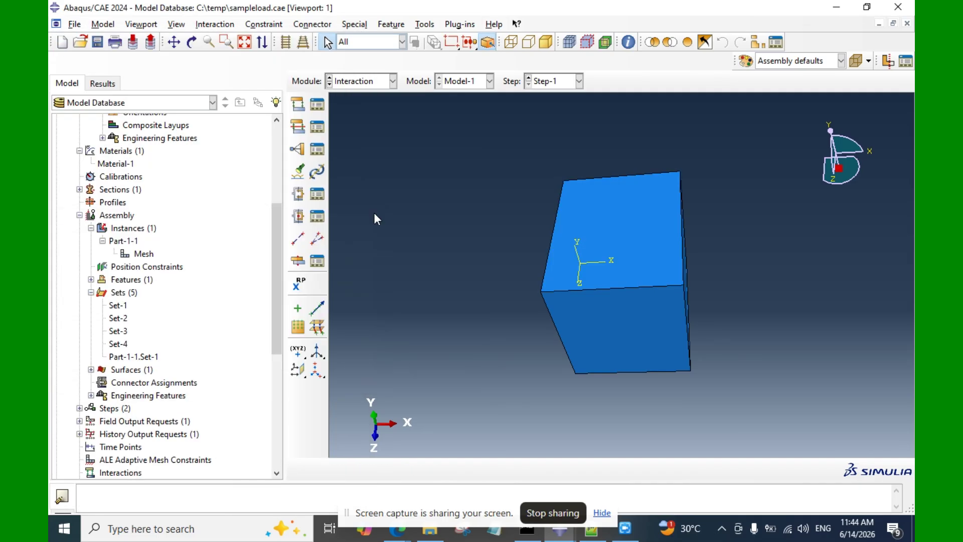
scroll(169, 294, "down", 7)
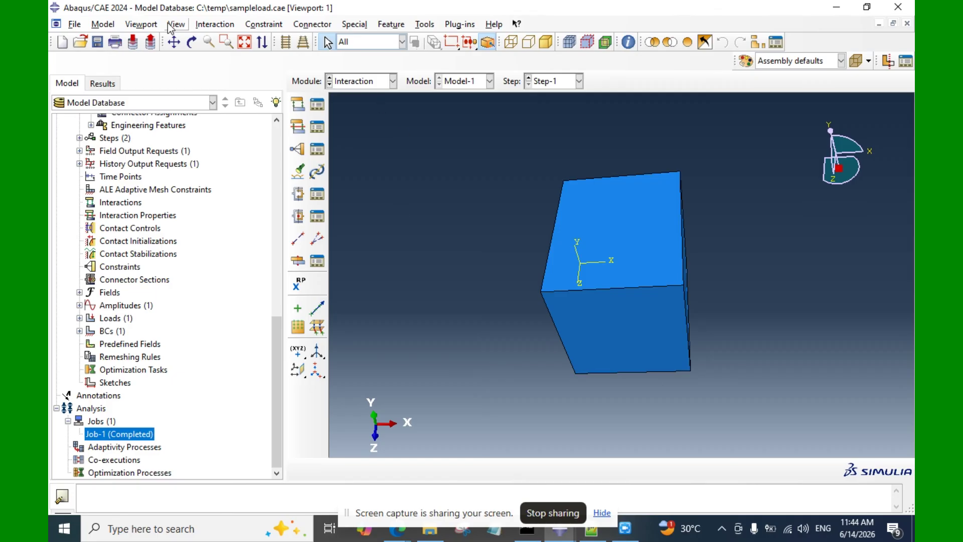
left_click(192, 42)
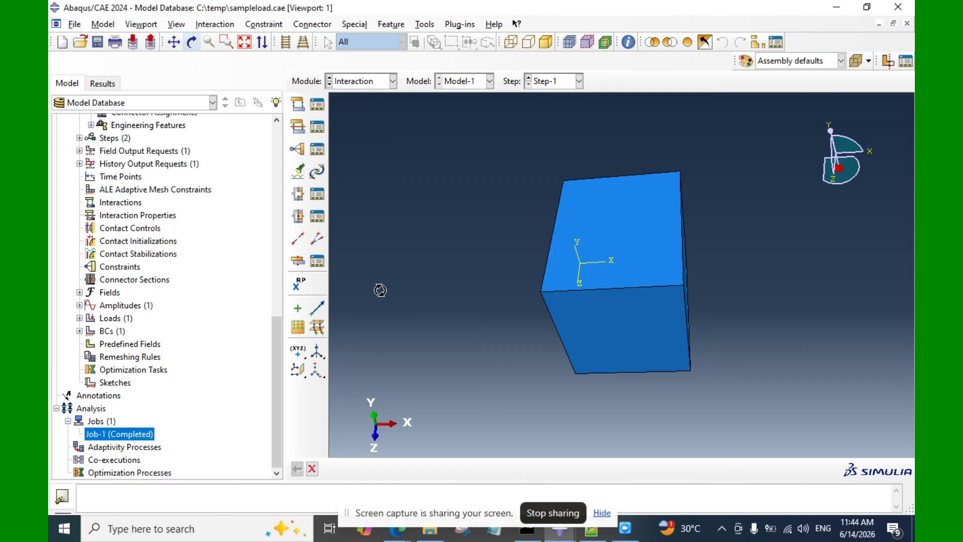
left_click_drag(537, 361, 417, 217)
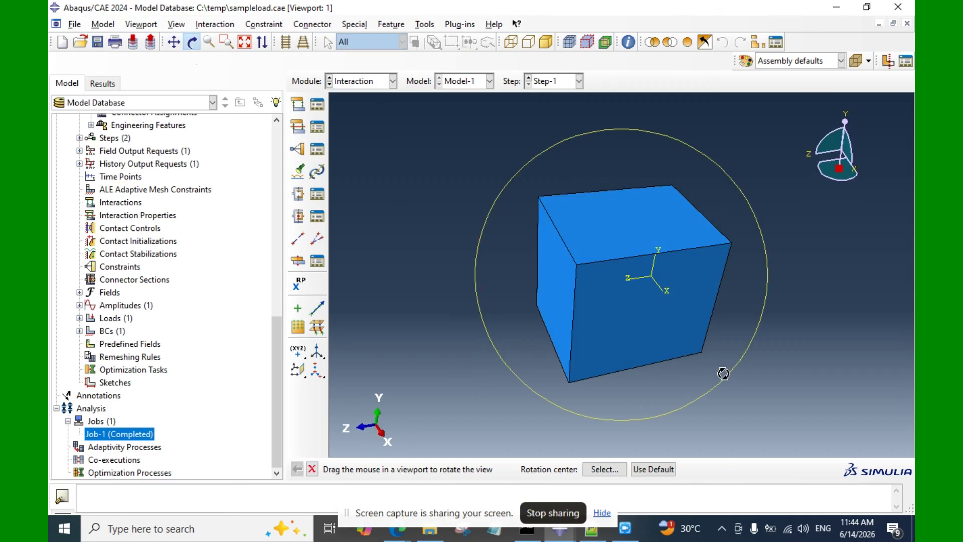
left_click_drag(715, 402, 717, 364)
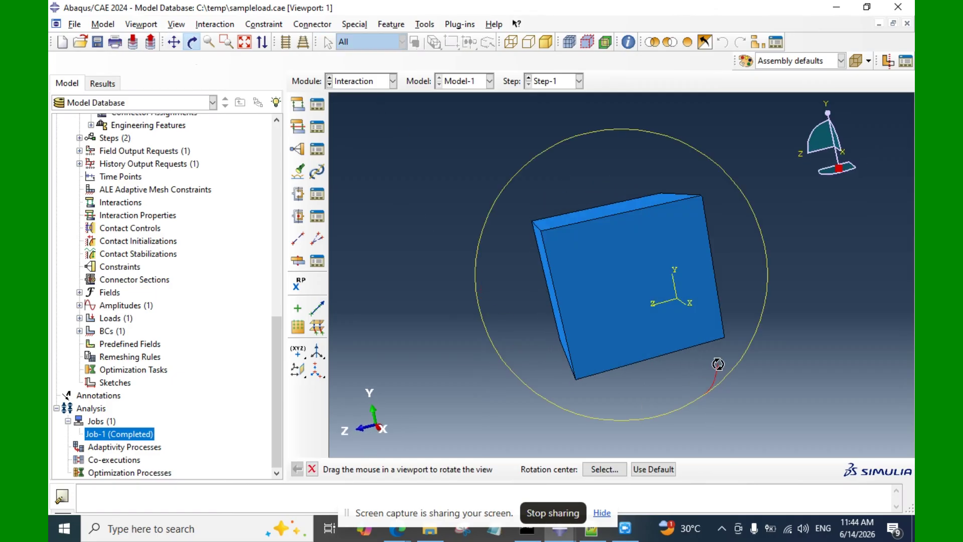